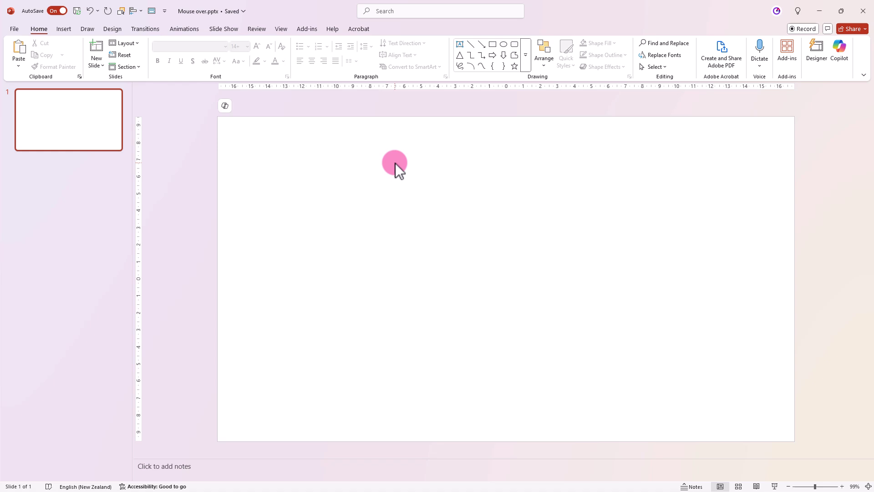
Give the slide background a solid dark teal fill
{"action": "right_click", "coordinate": [395, 163]}
{"action": "left_click", "coordinate": [438, 269]}
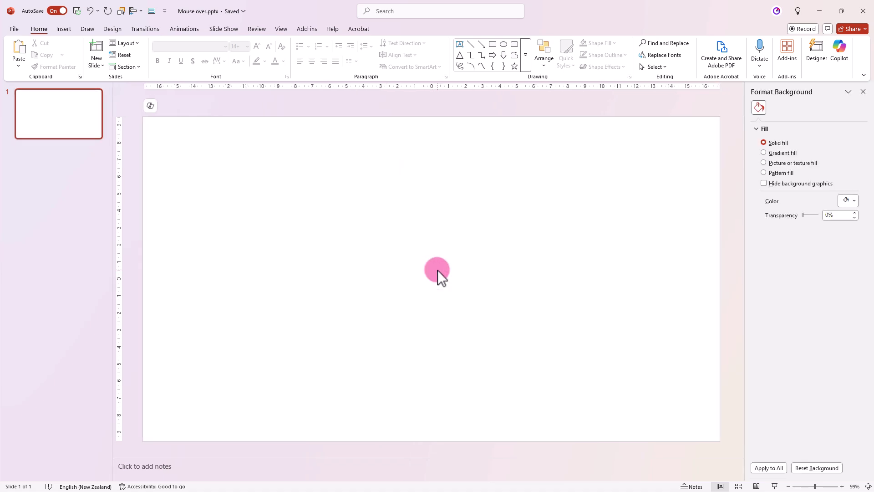
{"action": "left_click", "coordinate": [846, 203]}
{"action": "left_click", "coordinate": [764, 256]}
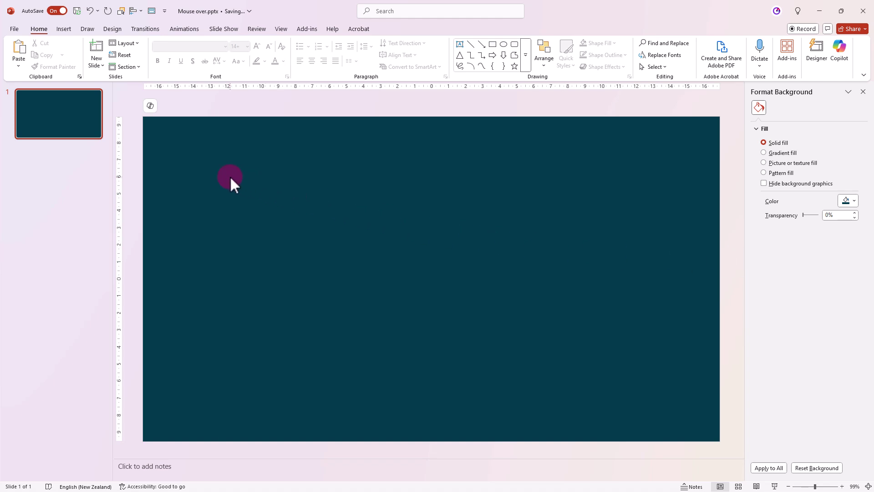
Paste the blue Sports title, then duplicate the first slide into five copies
{"action": "key", "text": "ctrl+v"}
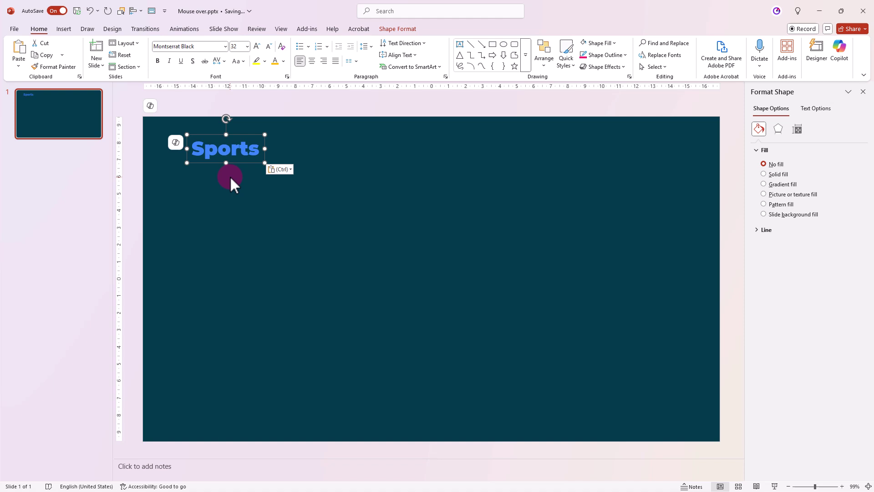
{"action": "left_click", "coordinate": [230, 176]}
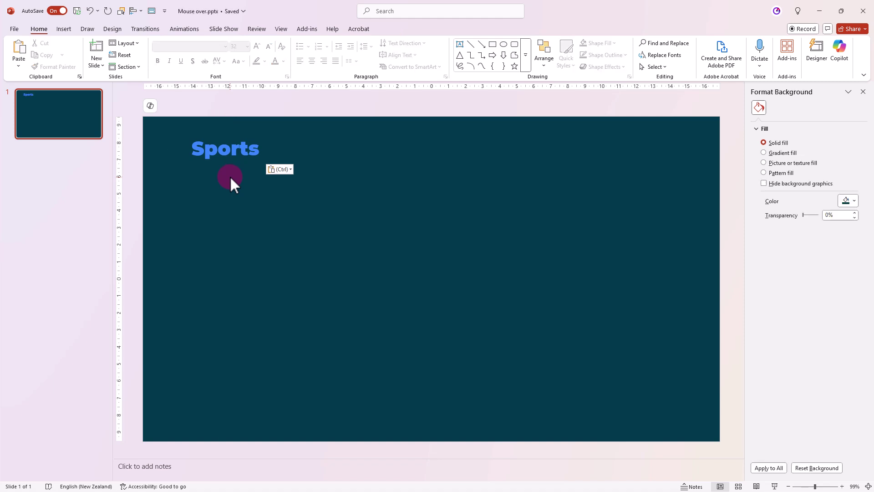
{"action": "left_click", "coordinate": [61, 129]}
{"action": "key", "text": "ctrl+d"}
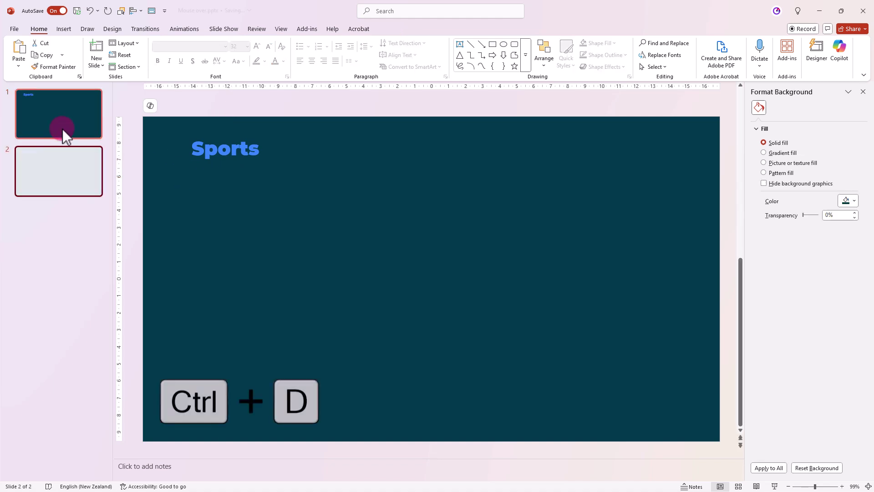
{"action": "key", "text": "ctrl+d"}
{"action": "key", "text": "ctrl+d"}
{"action": "key", "text": "ctrl+d"}
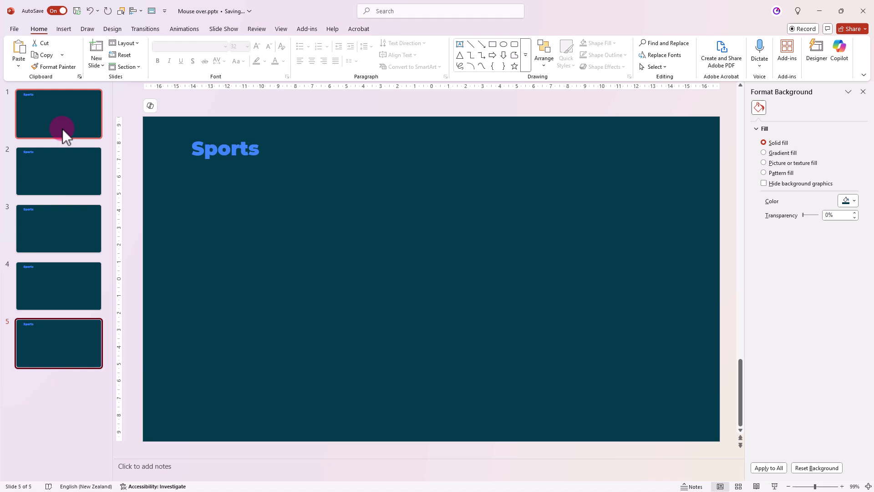
Draw a 5 cm by 5 cm rounded square on slide 1 with slightly rounded corners
{"action": "left_click", "coordinate": [62, 129]}
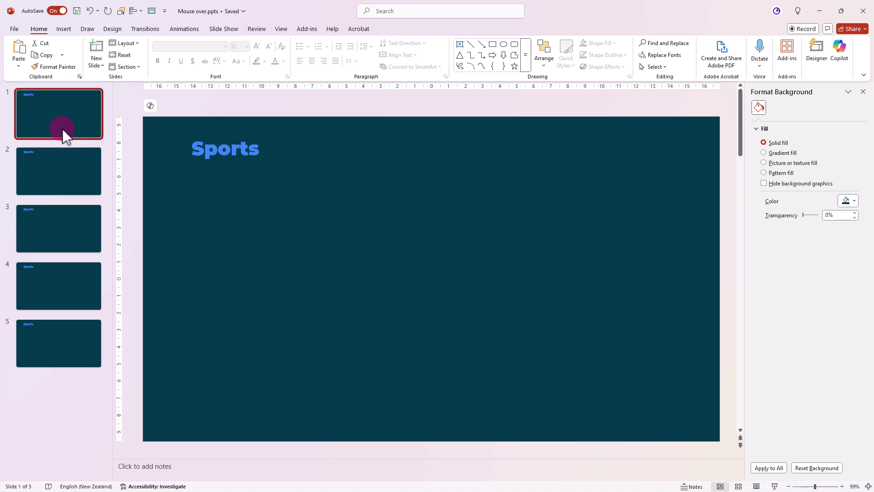
{"action": "left_click", "coordinate": [514, 44]}
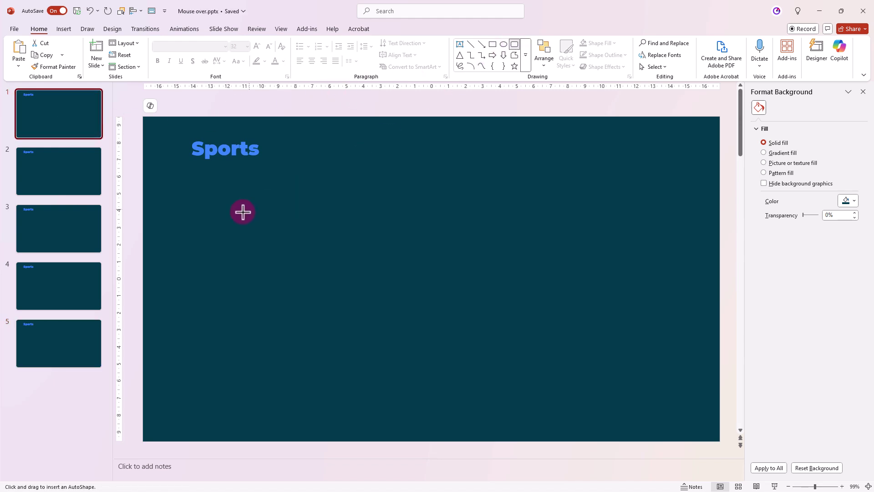
{"action": "left_click_drag", "start_coordinate": [195, 250], "coordinate": [273, 322]}
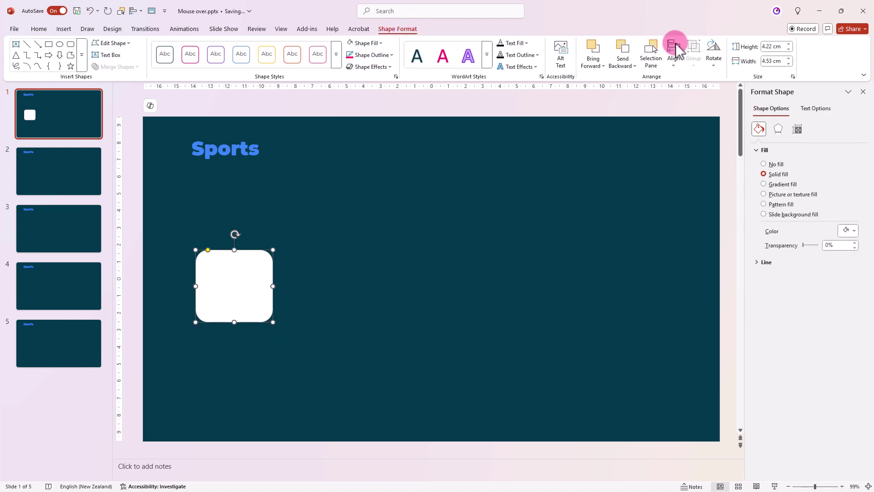
{"action": "left_click", "coordinate": [774, 47]}
{"action": "type", "text": "5"}
{"action": "key", "text": "Tab"}
{"action": "type", "text": "5"}
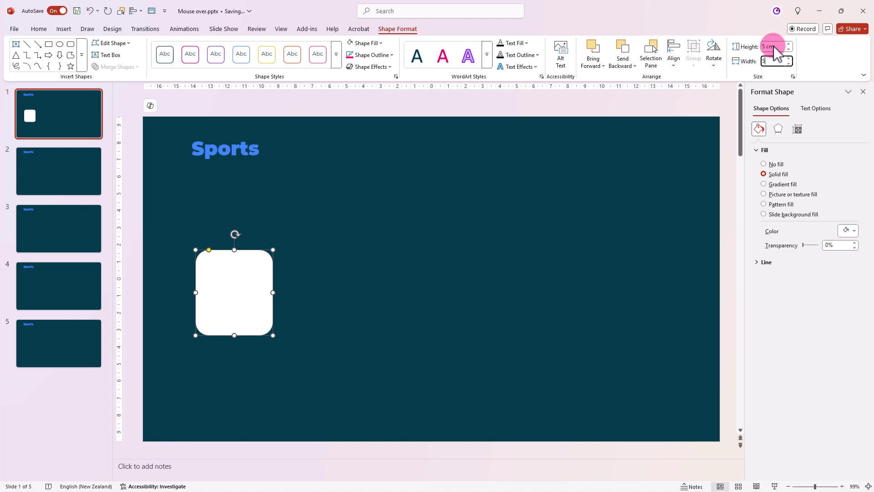
{"action": "key", "text": "Return"}
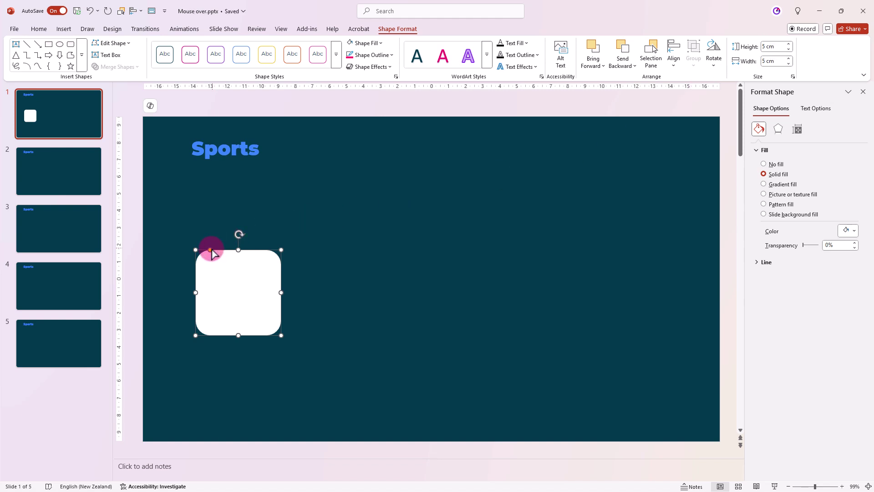
{"action": "left_click_drag", "start_coordinate": [212, 249], "coordinate": [203, 252]}
Move the square up, duplicate it into a row of four, and select all four
{"action": "left_click_drag", "start_coordinate": [224, 292], "coordinate": [319, 273]}
{"action": "key", "text": "ctrl+d"}
{"action": "key", "text": "ctrl+d"}
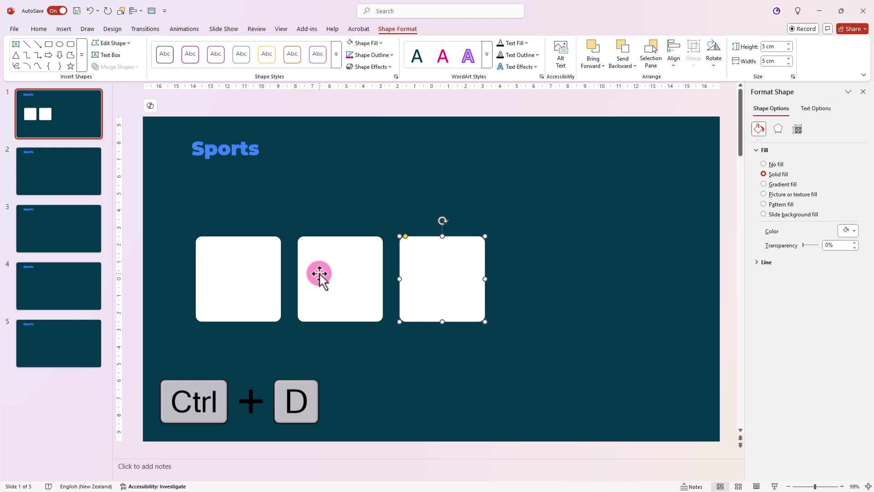
{"action": "key", "text": "ctrl+d"}
{"action": "left_click", "coordinate": [251, 275], "text": "shift"}
{"action": "left_click", "coordinate": [363, 275], "text": "shift"}
{"action": "left_click", "coordinate": [484, 274], "text": "shift"}
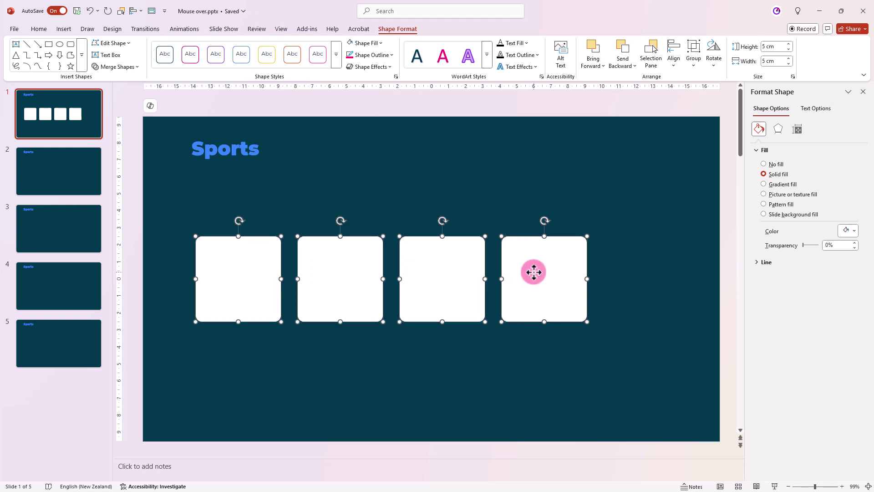
Use Align to Slide, then Distribute Horizontally on the four squares
{"action": "left_click", "coordinate": [38, 29]}
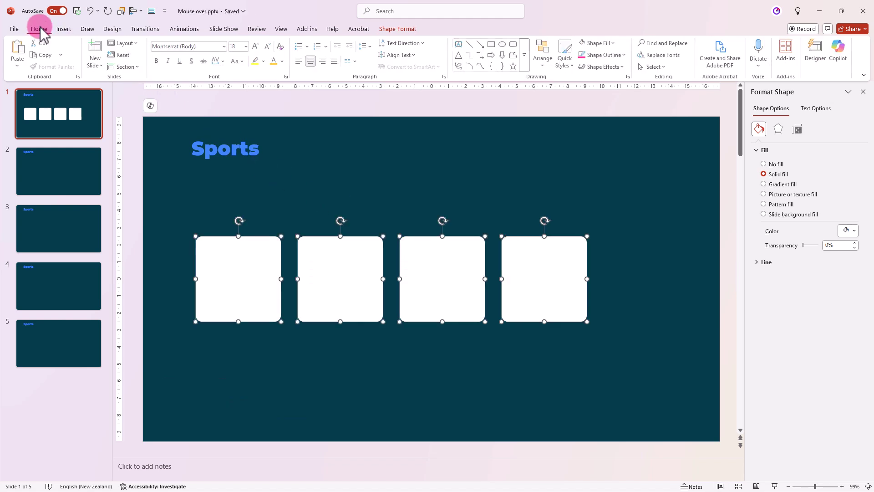
{"action": "left_click", "coordinate": [544, 57]}
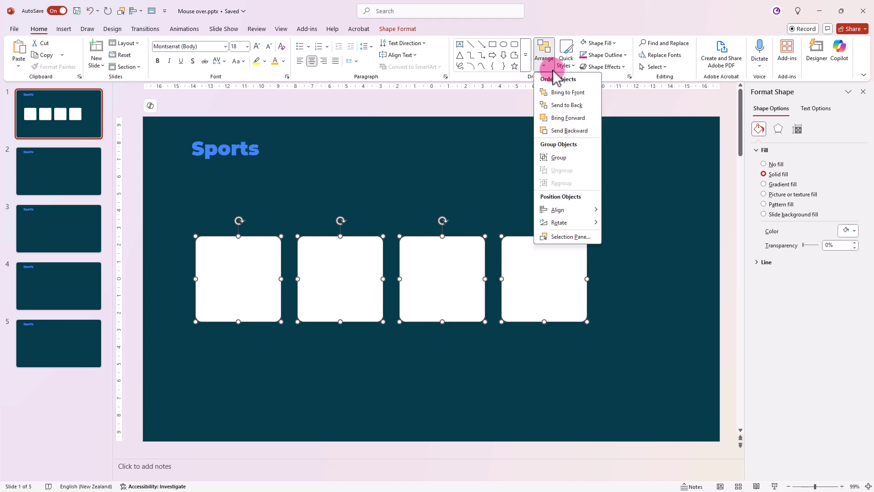
{"action": "right_click", "coordinate": [571, 210]}
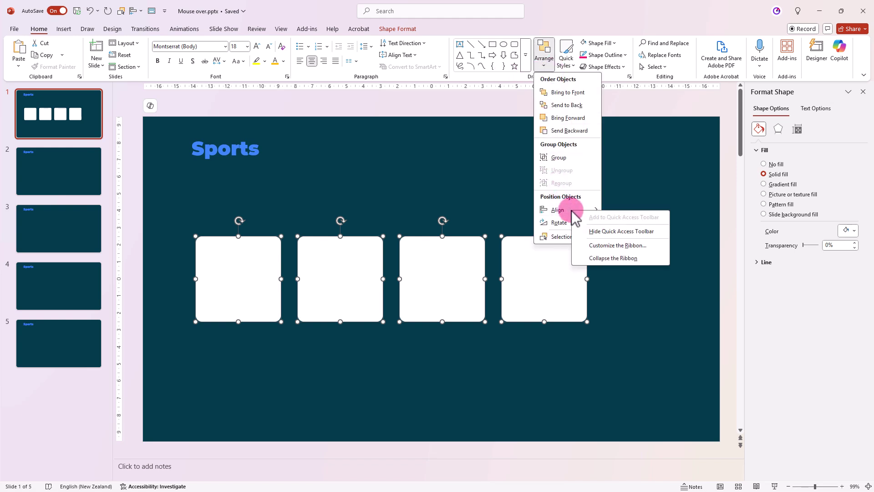
{"action": "left_click", "coordinate": [140, 12]}
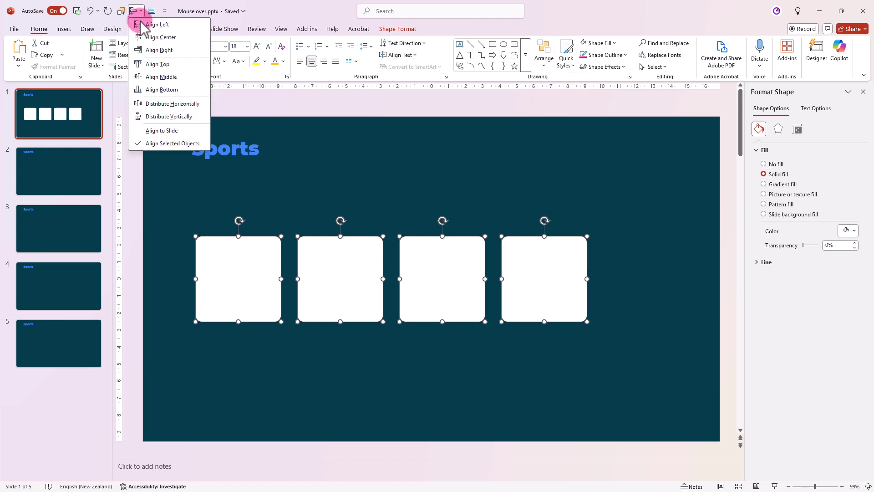
{"action": "left_click", "coordinate": [155, 132]}
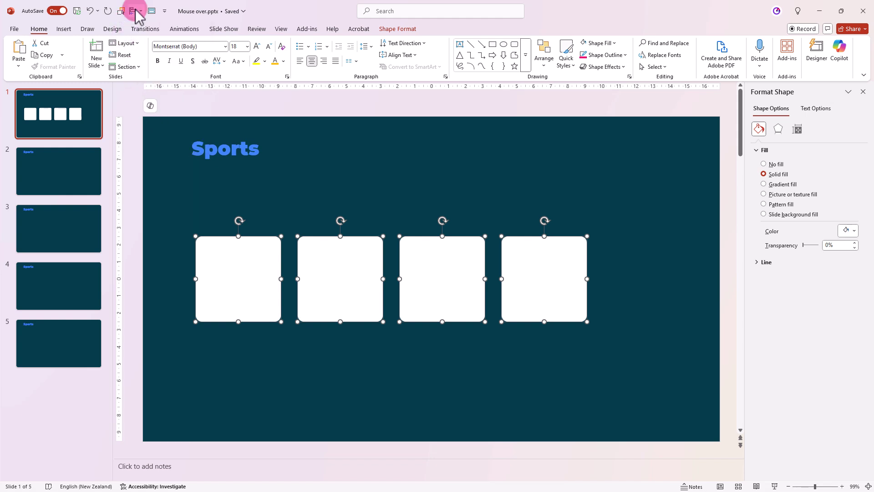
{"action": "left_click", "coordinate": [136, 11]}
{"action": "left_click", "coordinate": [160, 105]}
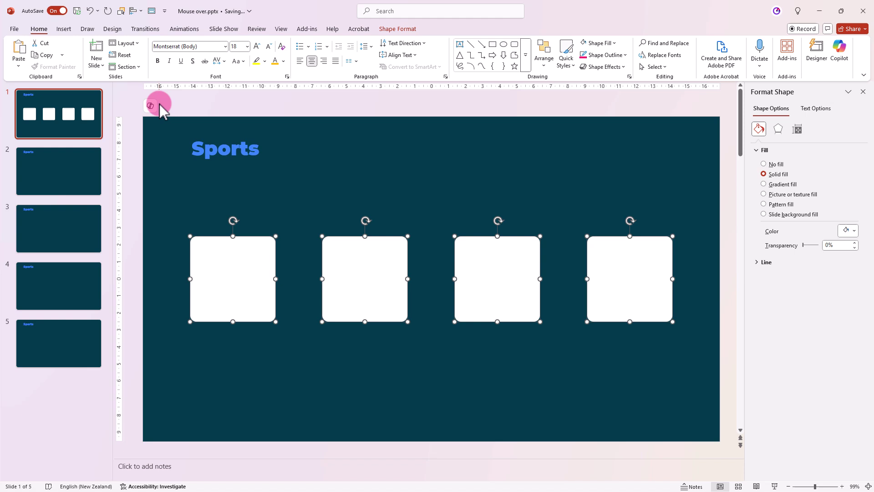
Insert golf, tennis, football and cycling stock icons from a 'SPORT' search and place them in the squares
{"action": "left_click", "coordinate": [64, 29]}
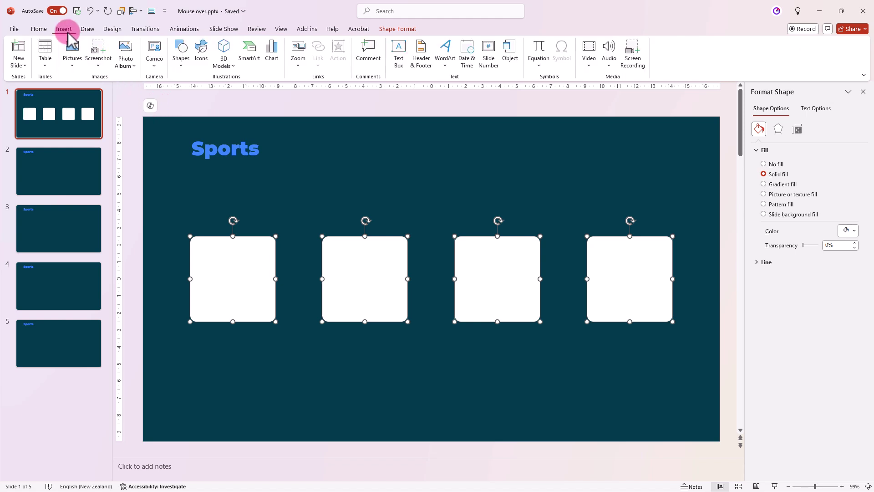
{"action": "left_click", "coordinate": [200, 53]}
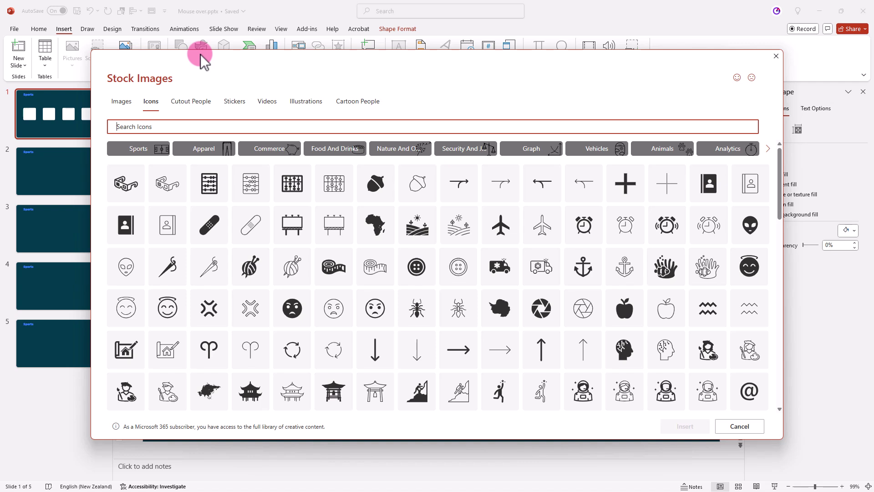
{"action": "type", "text": "SPORT"}
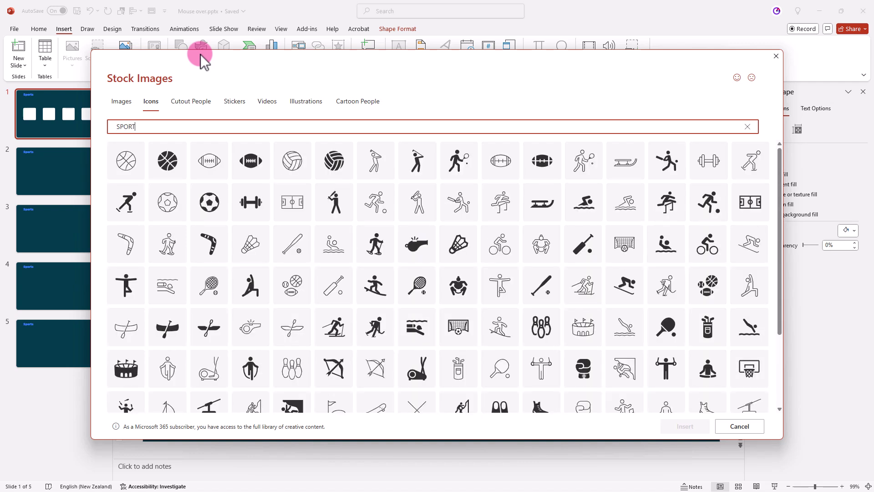
{"action": "left_click", "coordinate": [416, 169]}
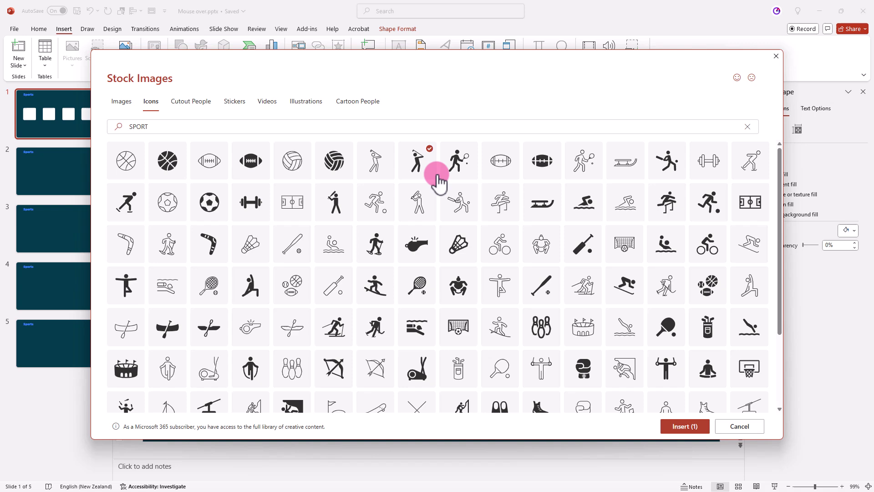
{"action": "left_click", "coordinate": [470, 176]}
{"action": "left_click", "coordinate": [707, 208]}
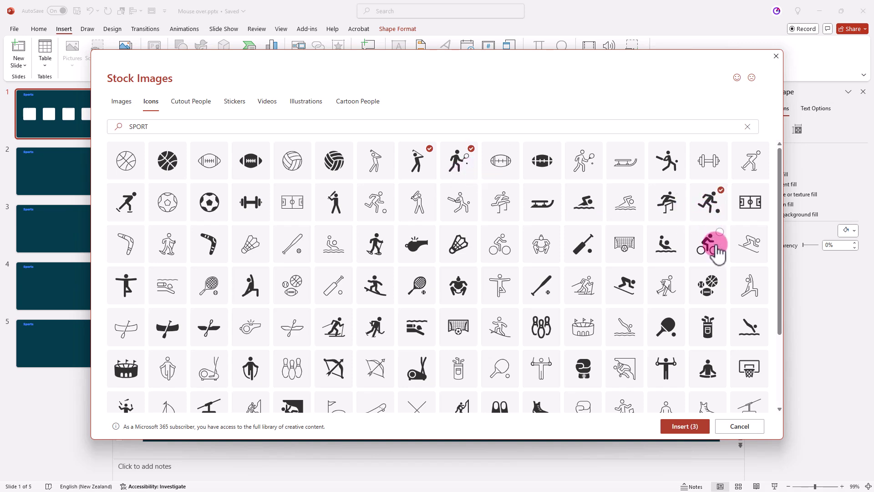
{"action": "left_click", "coordinate": [692, 426]}
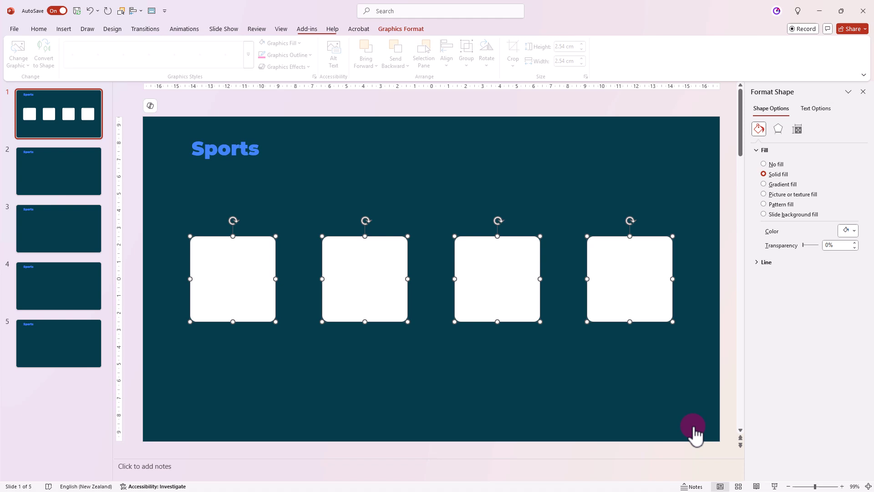
{"action": "left_click_drag", "start_coordinate": [444, 291], "coordinate": [238, 281]}
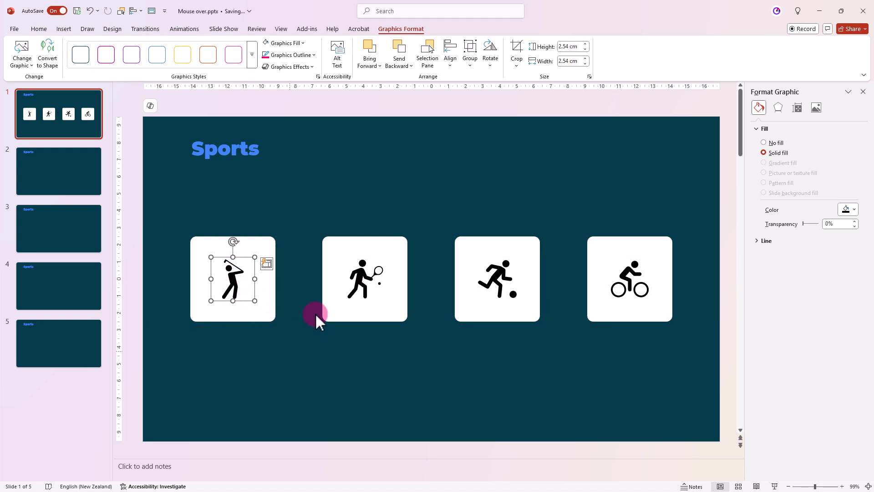
Select all four sport icons and fill them dark teal
{"action": "left_click", "coordinate": [358, 274], "text": "shift"}
{"action": "left_click", "coordinate": [489, 278], "text": "shift"}
{"action": "left_click", "coordinate": [628, 276], "text": "shift"}
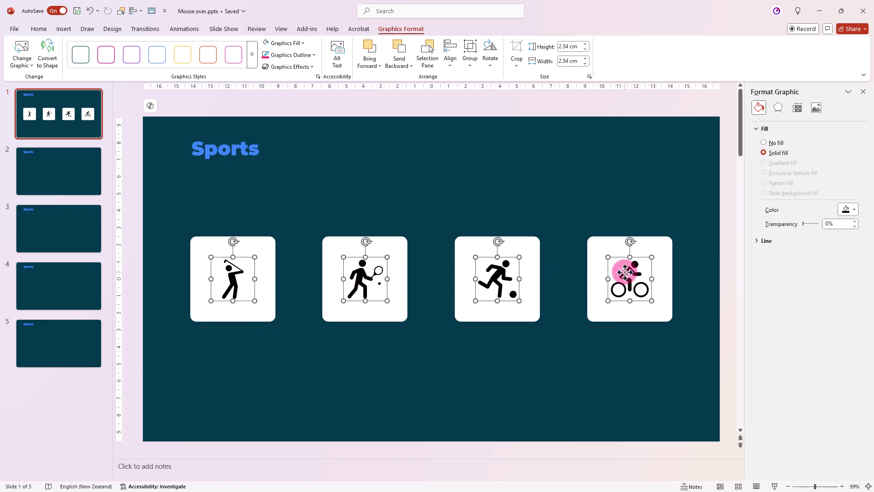
{"action": "left_click", "coordinate": [854, 210]}
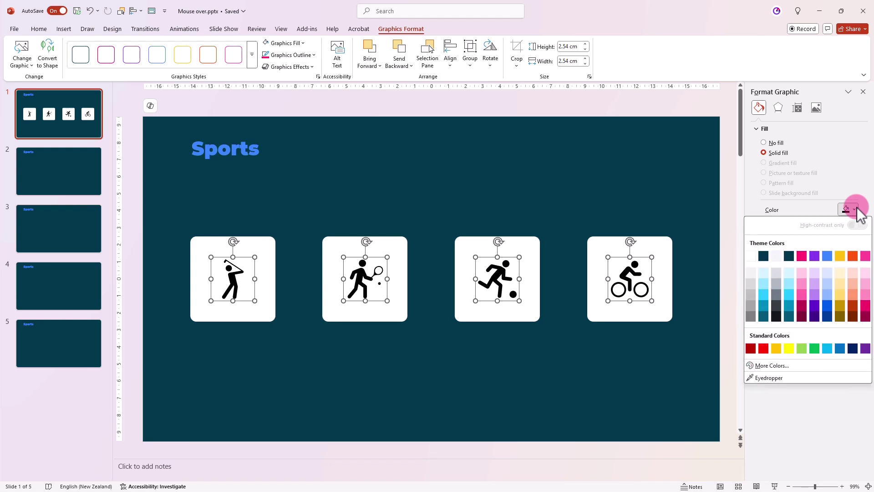
{"action": "left_click", "coordinate": [763, 256]}
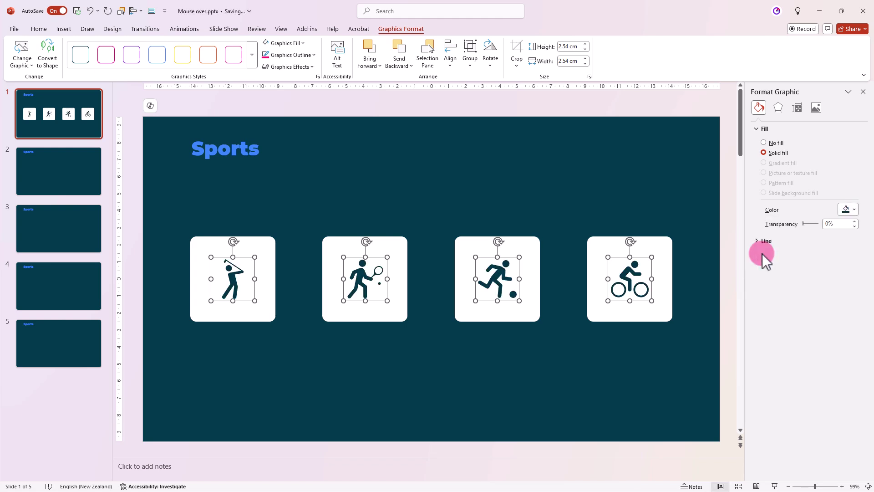
{"action": "left_click", "coordinate": [296, 247]}
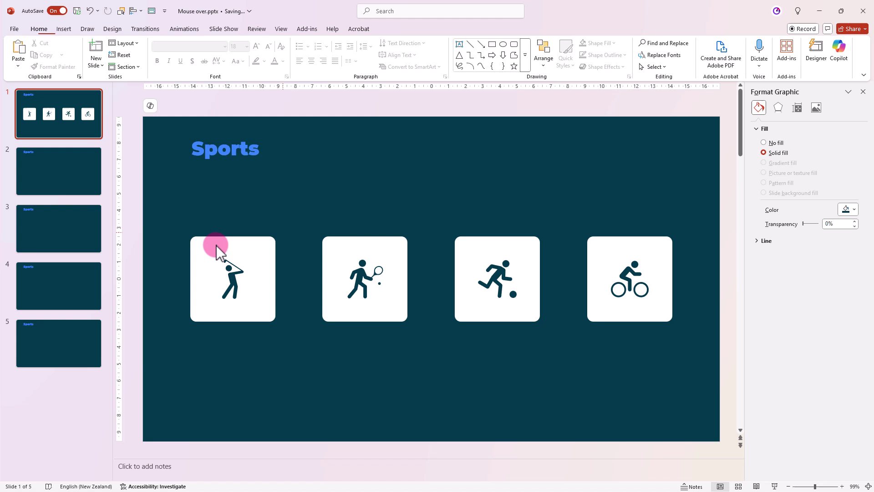
Give the golf card a Mouse Over action that hyperlinks to Slide 2
{"action": "left_click", "coordinate": [215, 247]}
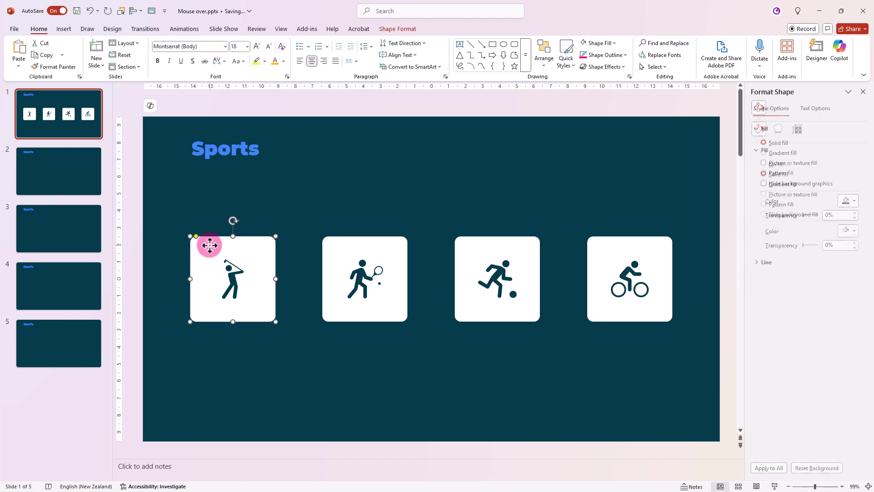
{"action": "left_click", "coordinate": [64, 29]}
{"action": "left_click", "coordinate": [338, 54]}
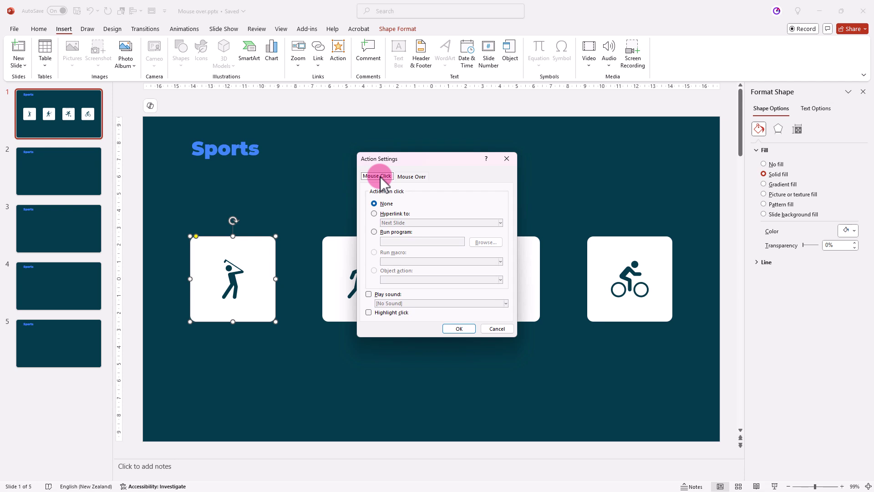
{"action": "left_click", "coordinate": [412, 177]}
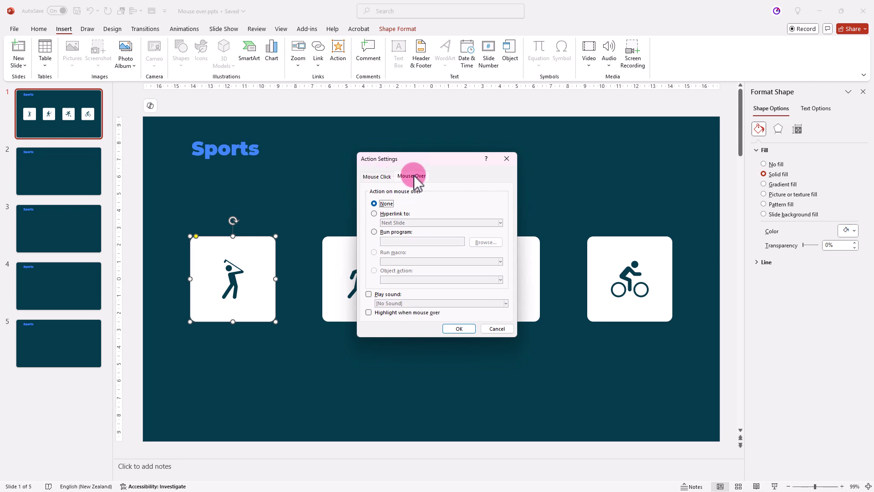
{"action": "left_click", "coordinate": [374, 213]}
{"action": "left_click", "coordinate": [414, 222]}
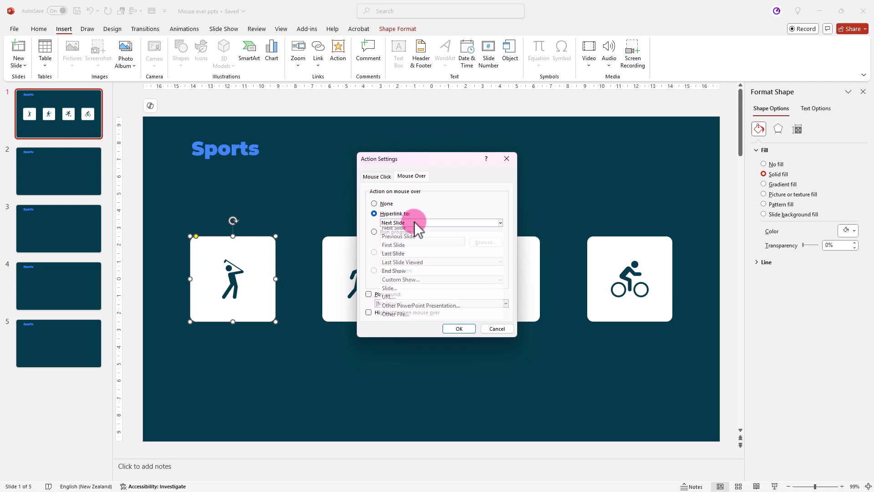
{"action": "left_click", "coordinate": [390, 288]}
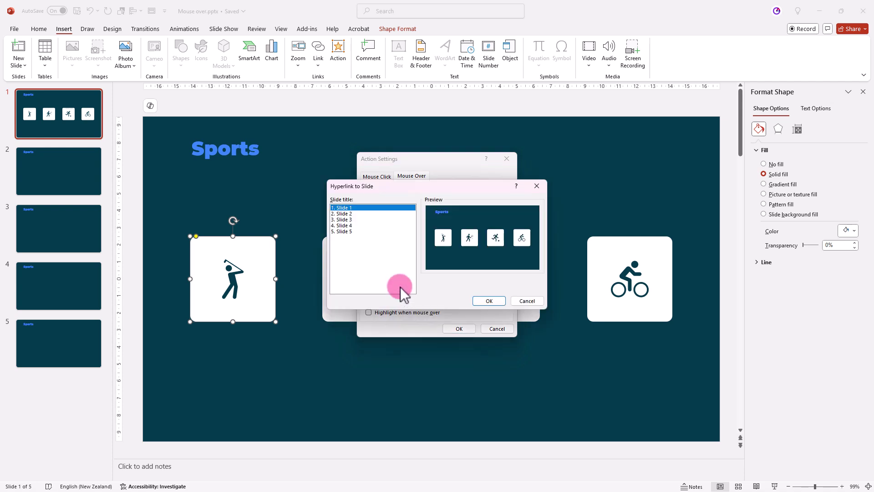
{"action": "left_click", "coordinate": [349, 213]}
{"action": "left_click", "coordinate": [488, 300]}
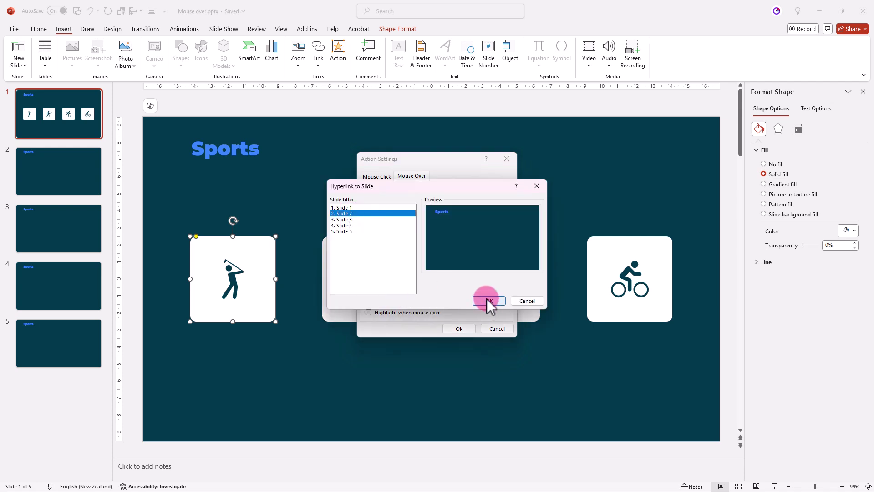
{"action": "left_click", "coordinate": [457, 329]}
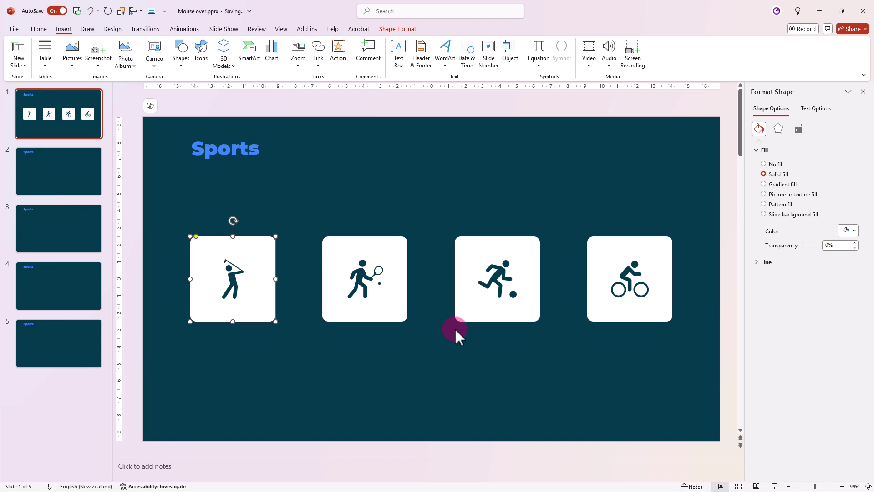
Set up Mouse Over hyperlinks on the tennis and soccer cards, linking soccer to Slide 4
{"action": "left_click", "coordinate": [392, 244]}
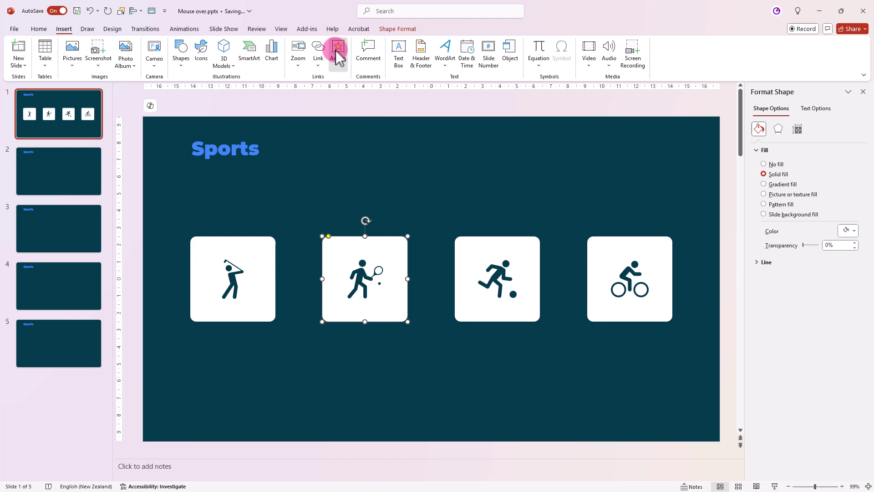
{"action": "left_click", "coordinate": [338, 53]}
{"action": "left_click", "coordinate": [411, 176]}
{"action": "left_click", "coordinate": [374, 213]}
{"action": "left_click", "coordinate": [459, 329]}
{"action": "left_click", "coordinate": [468, 238]}
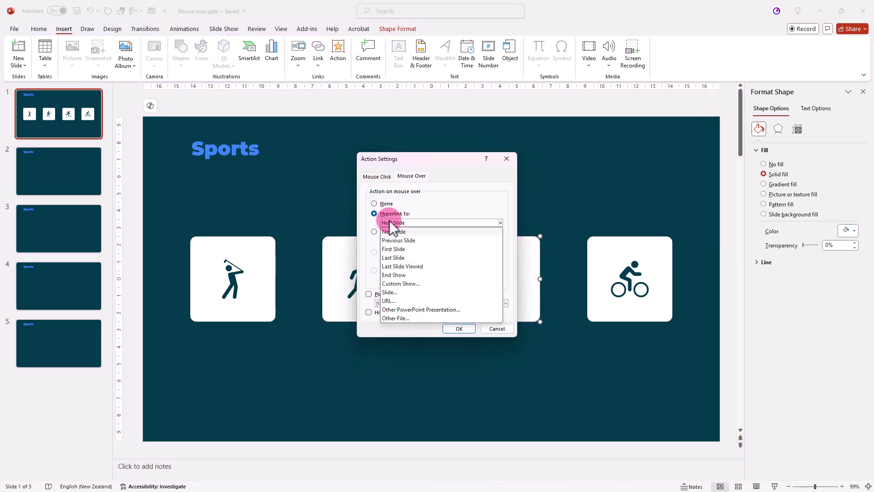
{"action": "left_click", "coordinate": [401, 288]}
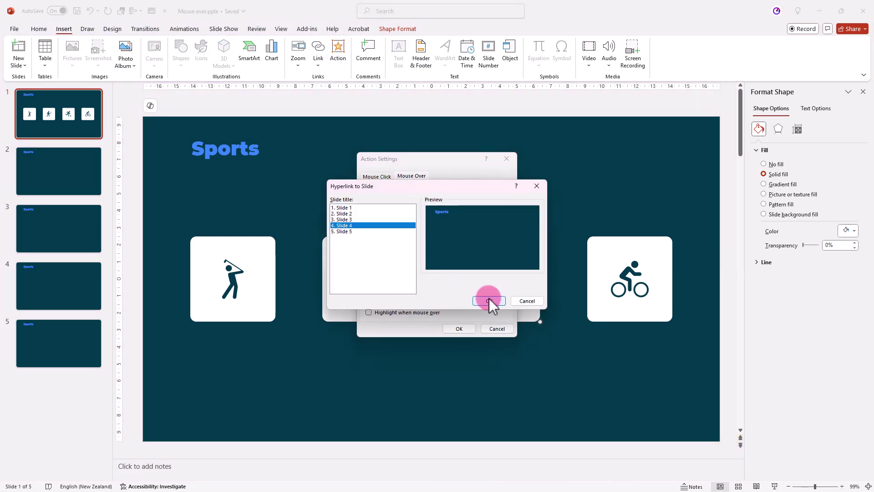
{"action": "left_click", "coordinate": [489, 299]}
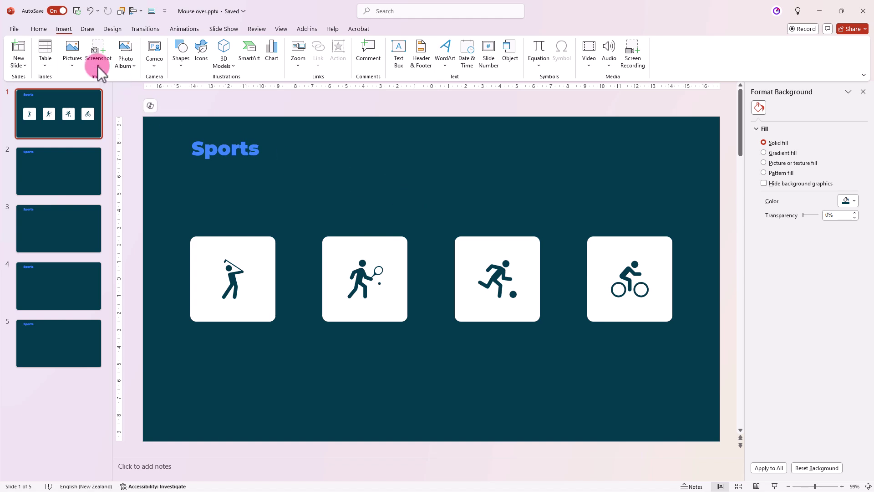
Open the Selection Pane and widen it to show full object names
{"action": "left_click", "coordinate": [38, 28]}
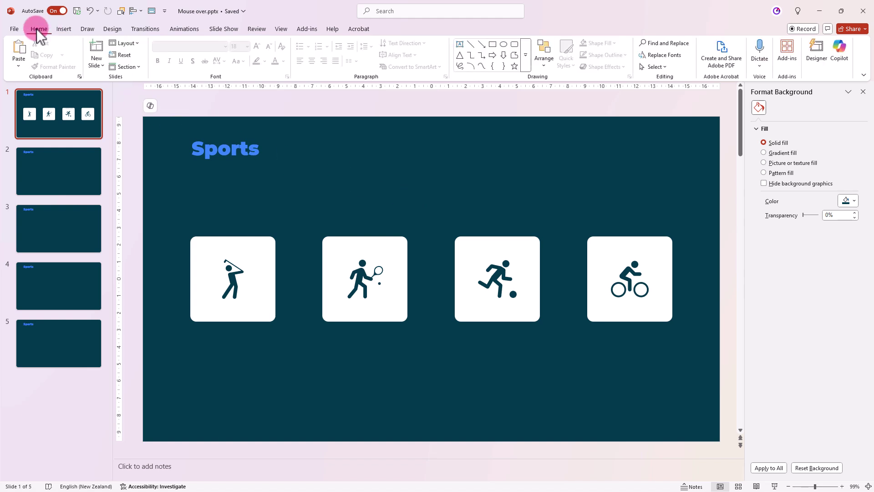
{"action": "left_click", "coordinate": [543, 56]}
{"action": "left_click", "coordinate": [567, 236]}
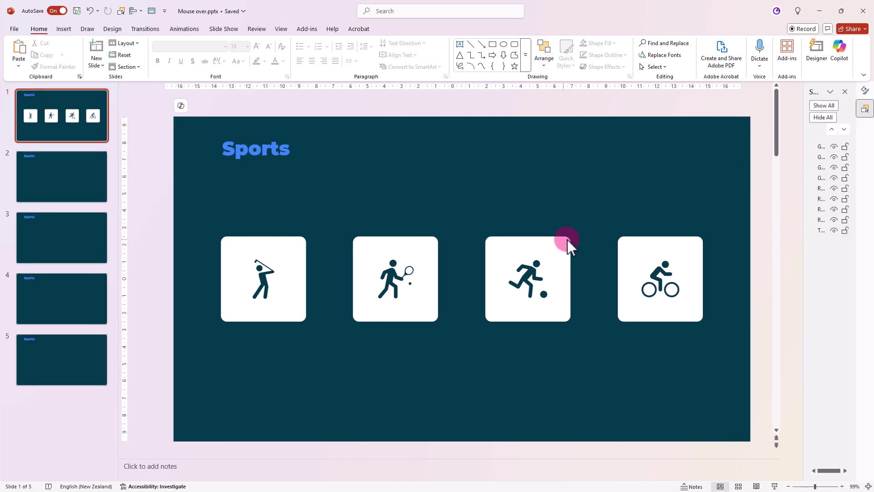
{"action": "left_click_drag", "start_coordinate": [759, 178], "coordinate": [733, 187]}
Prefix the Rectangle: Rounded Corners 2–5 names with !!
{"action": "left_click", "coordinate": [748, 195]}
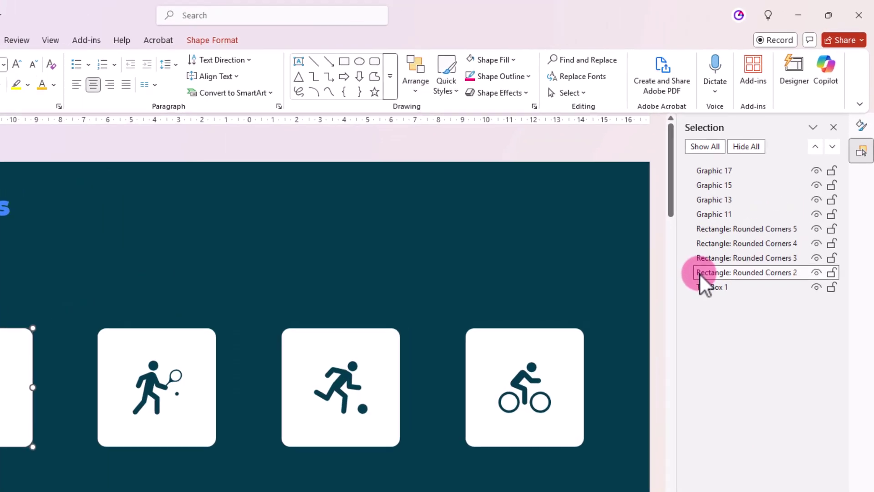
{"action": "left_click", "coordinate": [749, 195]}
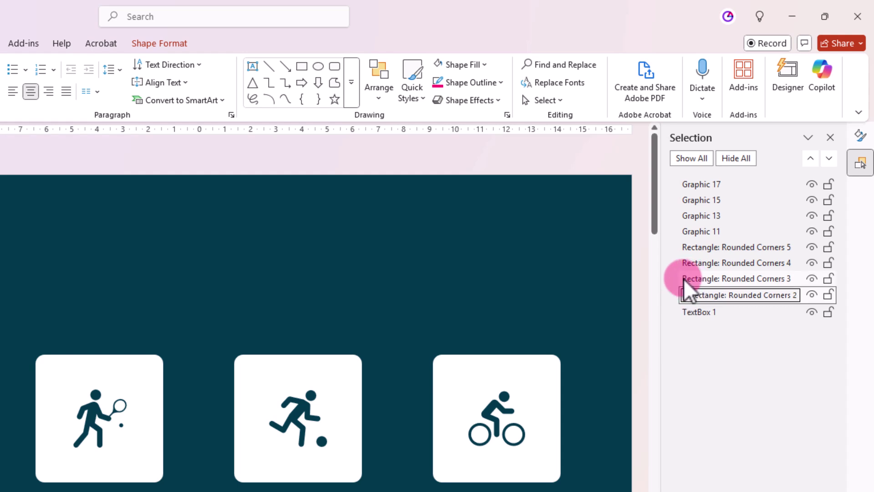
{"action": "left_click", "coordinate": [684, 278]}
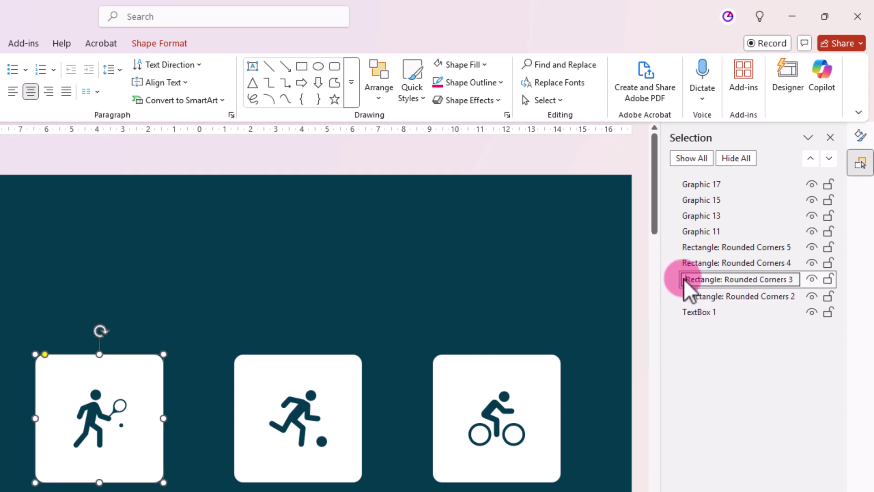
{"action": "left_click", "coordinate": [683, 279]}
{"action": "type", "text": "!!"}
{"action": "left_click", "coordinate": [685, 263]}
{"action": "left_click", "coordinate": [684, 263]}
{"action": "type", "text": "!!"}
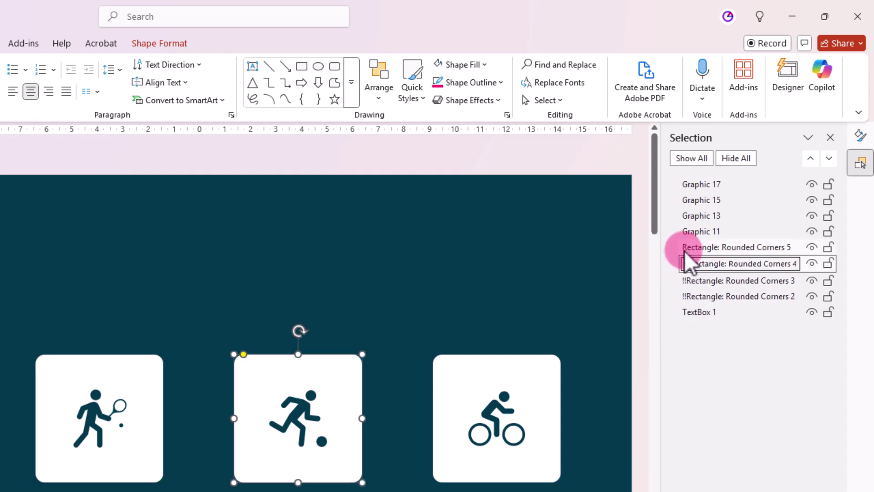
{"action": "left_click", "coordinate": [681, 247]}
{"action": "left_click", "coordinate": [682, 247]}
{"action": "type", "text": "!!!"}
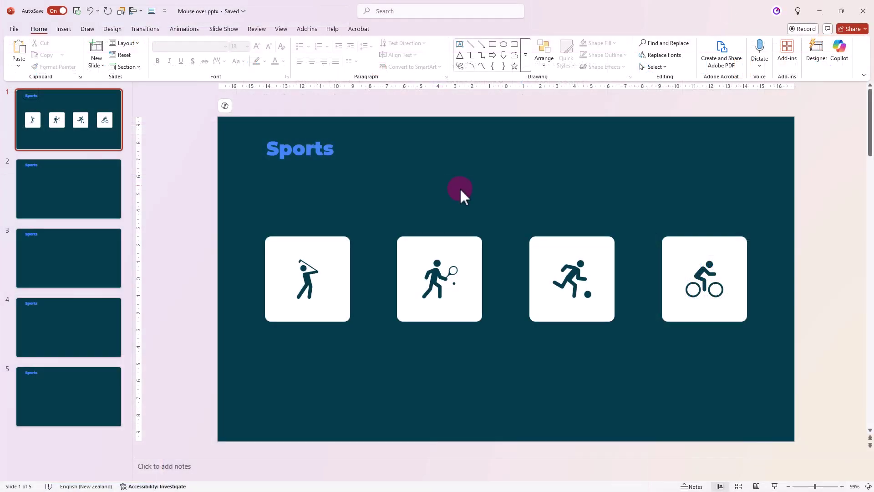
Copy the four cards and icons from slide 1 and paste them onto slides 2, 3, 4 and 5
{"action": "left_click_drag", "start_coordinate": [237, 206], "coordinate": [766, 345]}
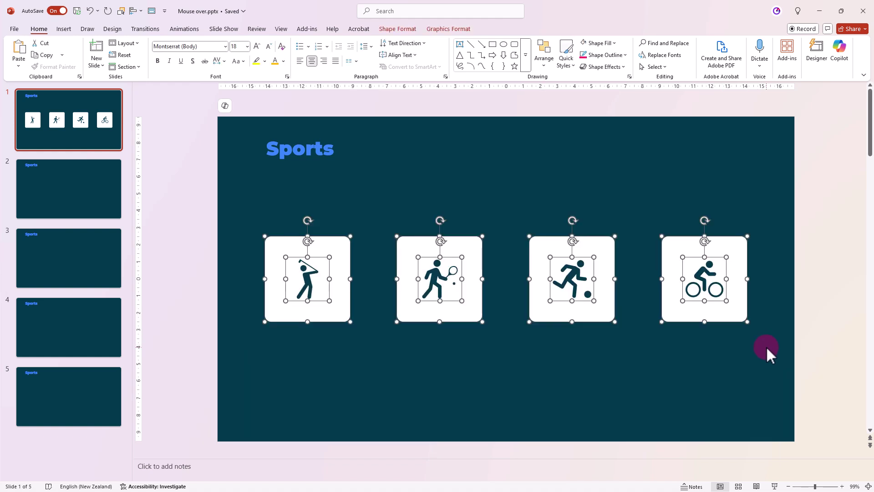
{"action": "key", "text": "ctrl+c"}
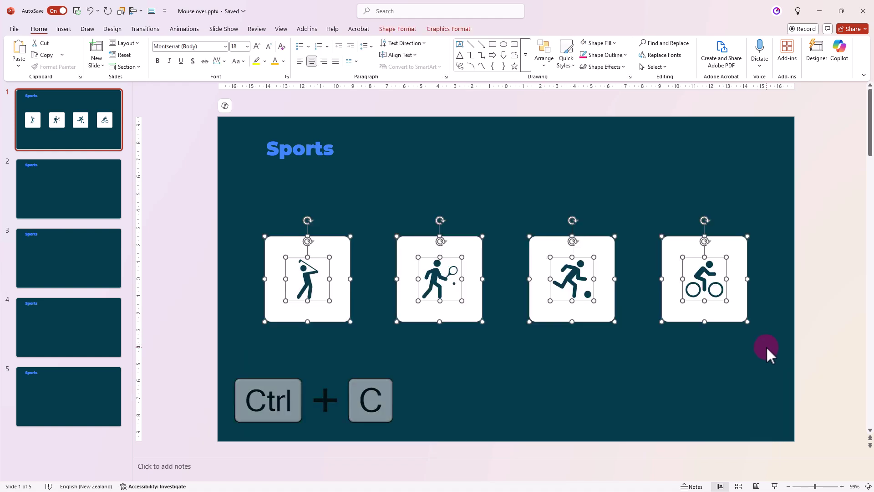
{"action": "left_click", "coordinate": [78, 190]}
{"action": "key", "text": "ctrl+v"}
{"action": "left_click", "coordinate": [54, 271]}
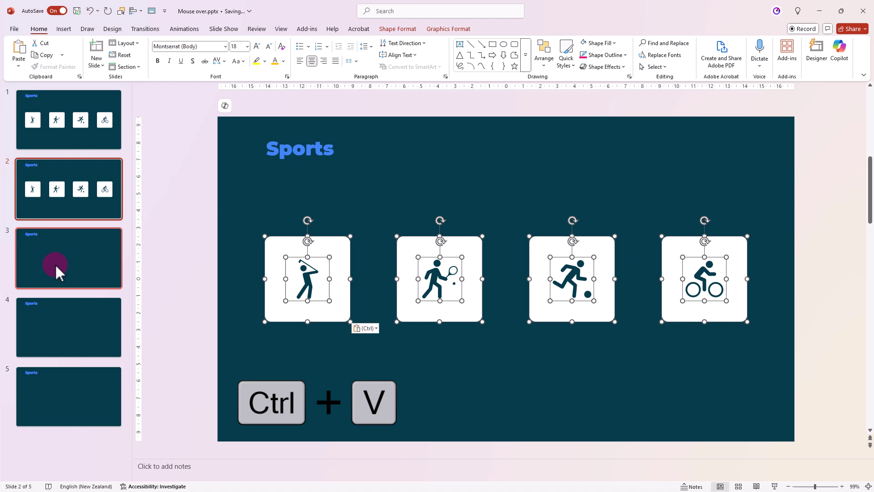
{"action": "key", "text": "ctrl+v"}
{"action": "key", "text": "Down"}
{"action": "key", "text": "ctrl+v"}
{"action": "left_click", "coordinate": [98, 403]}
{"action": "key", "text": "ctrl+v"}
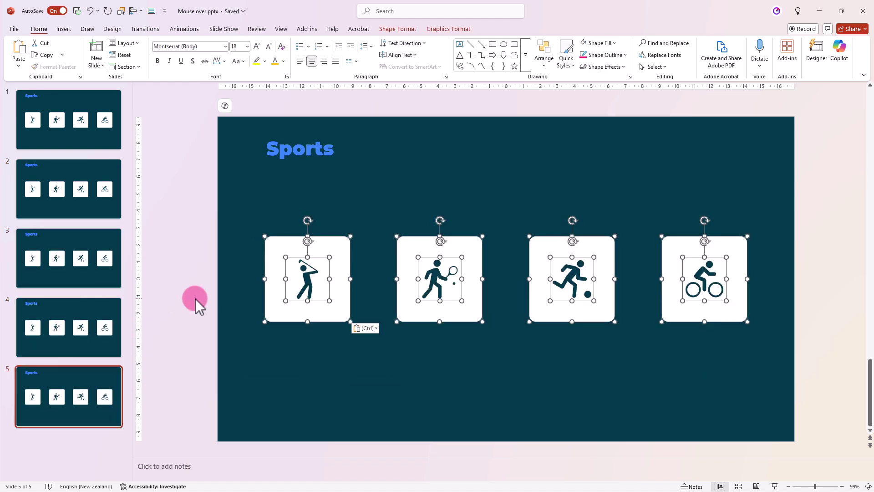
{"action": "left_click", "coordinate": [116, 212]}
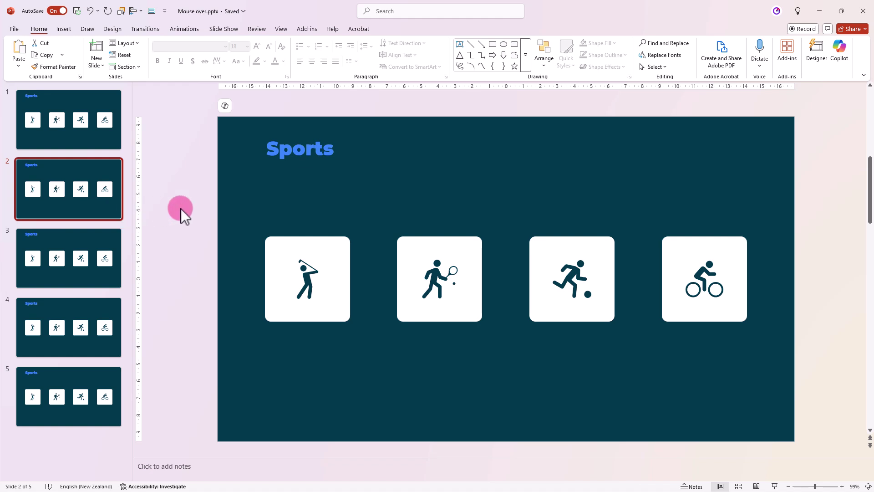
Draw a full-slide rectangle on slide 2, set its transparency to 50%, and send it to back
{"action": "left_click", "coordinate": [492, 44]}
{"action": "left_click_drag", "start_coordinate": [219, 118], "coordinate": [794, 443]}
{"action": "right_click", "coordinate": [531, 236]}
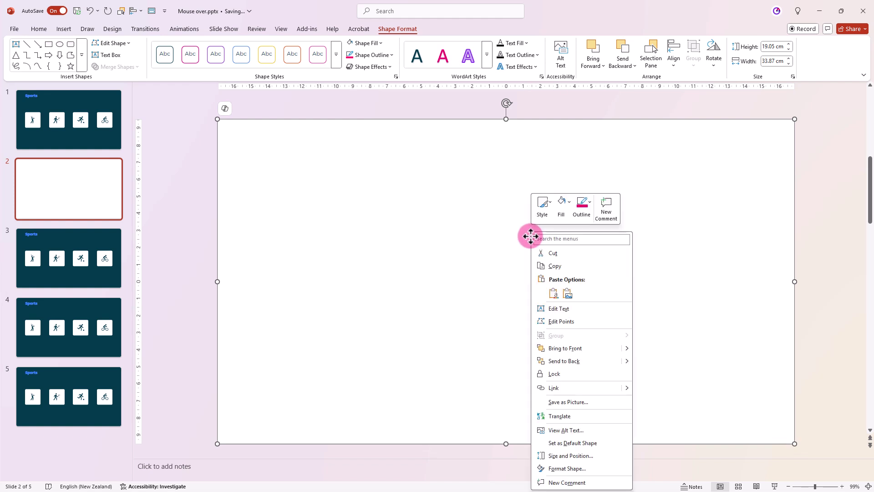
{"action": "left_click", "coordinate": [573, 468]}
{"action": "left_click", "coordinate": [834, 246]}
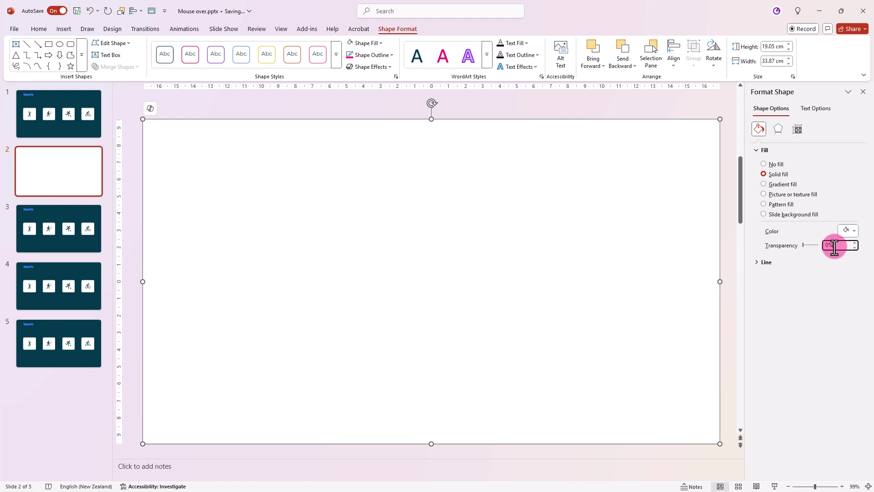
{"action": "type", "text": "50"}
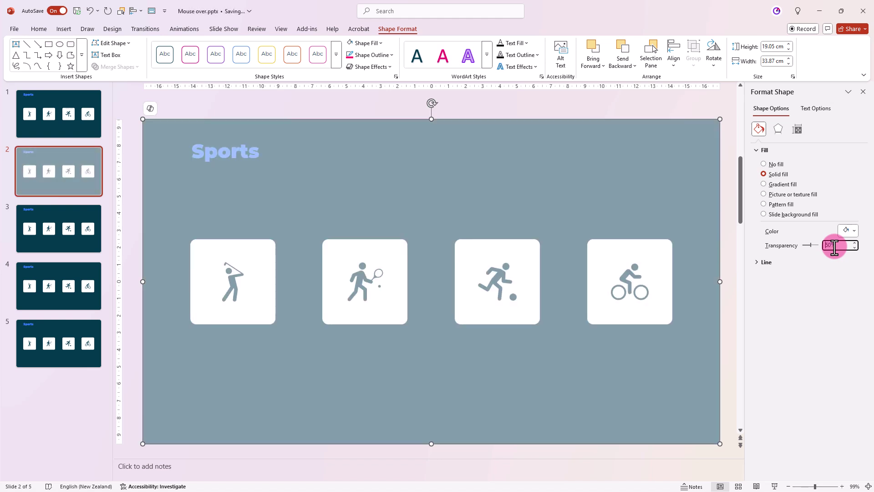
{"action": "right_click", "coordinate": [524, 148]}
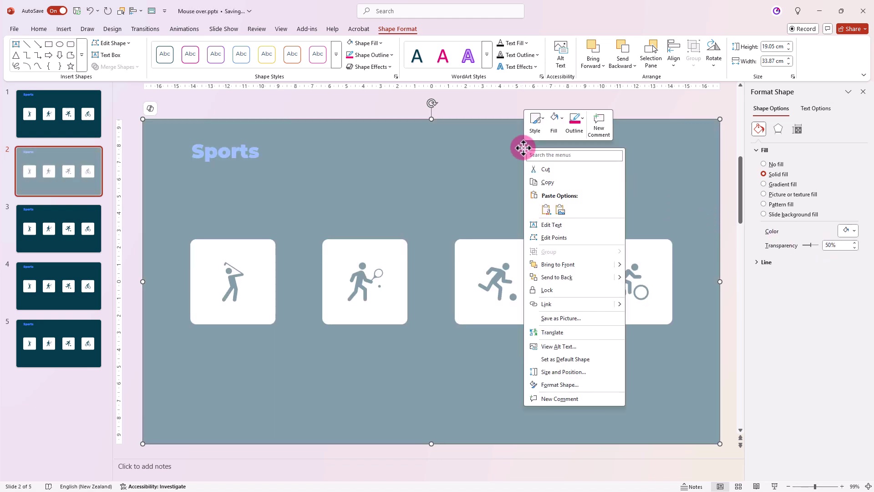
{"action": "left_click", "coordinate": [552, 276]}
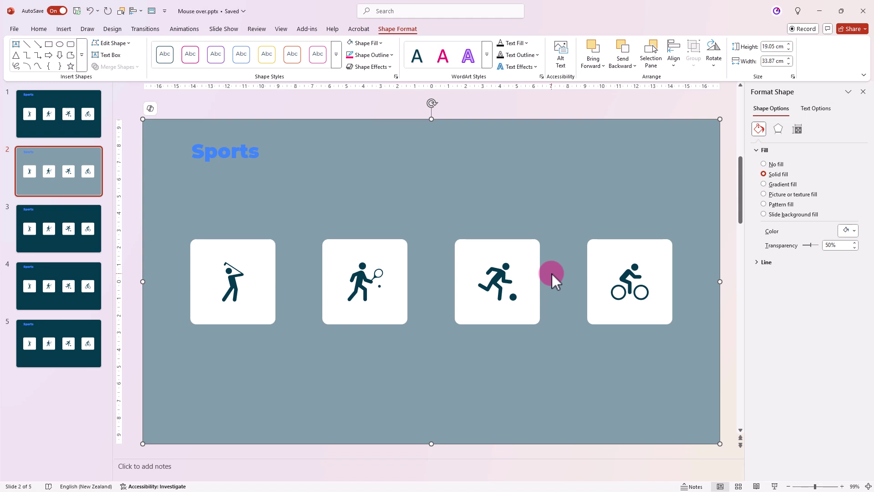
Duplicate the golf card and stretch the copy into a wide band across the cards
{"action": "left_click", "coordinate": [258, 255]}
{"action": "key", "text": "ctrl+d"}
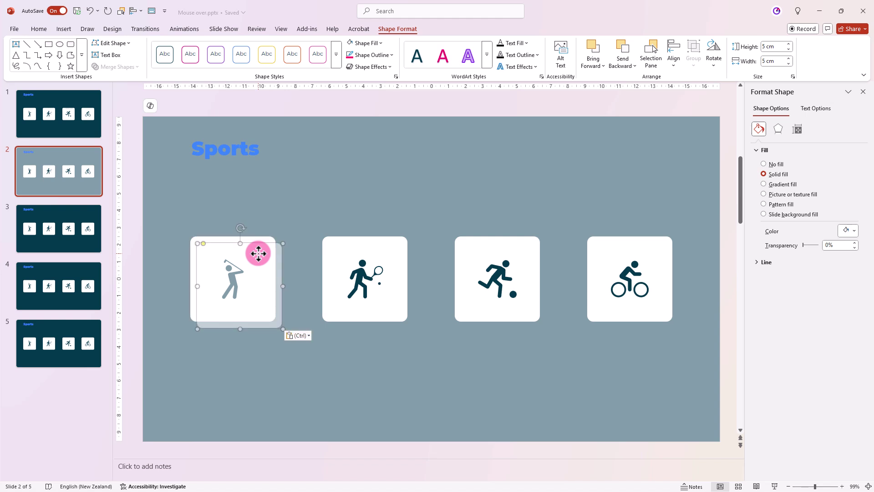
{"action": "left_click_drag", "start_coordinate": [252, 247], "coordinate": [251, 247]}
{"action": "left_click_drag", "start_coordinate": [277, 279], "coordinate": [673, 278]}
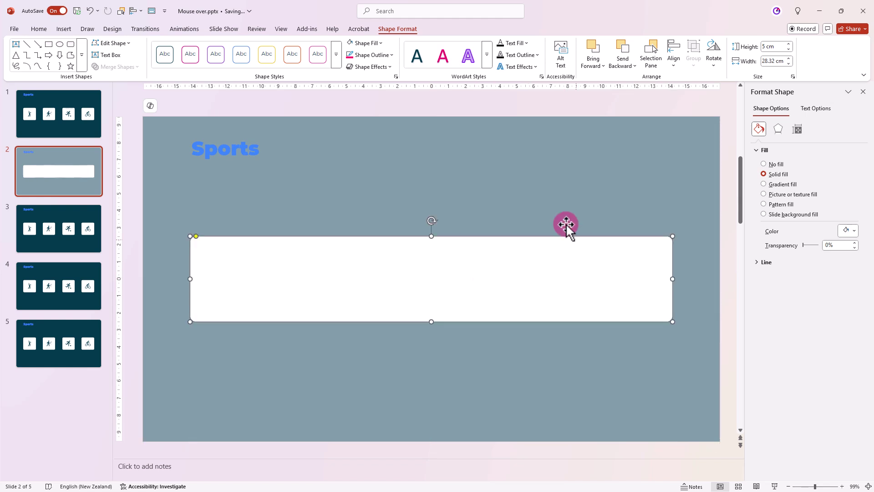
Subtract the stretched card from the full-slide overlay using Merge Shapes
{"action": "left_click", "coordinate": [543, 157]}
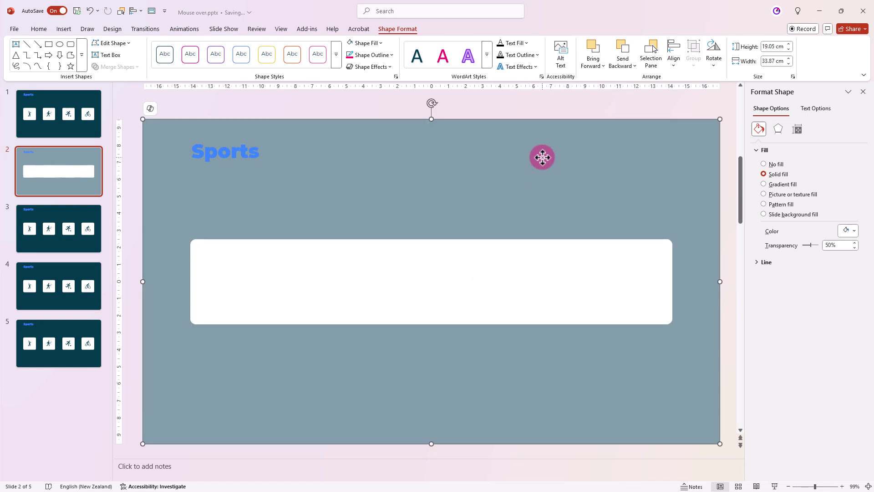
{"action": "left_click", "coordinate": [471, 275], "text": "shift"}
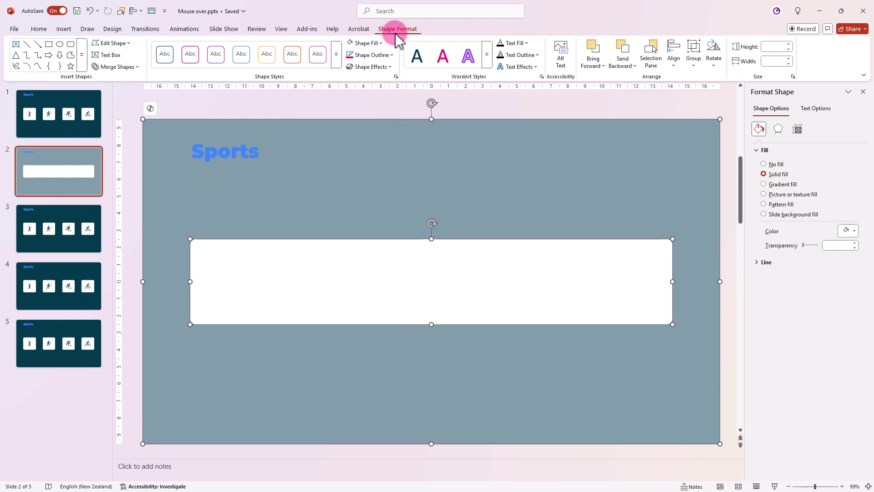
{"action": "left_click", "coordinate": [132, 67]}
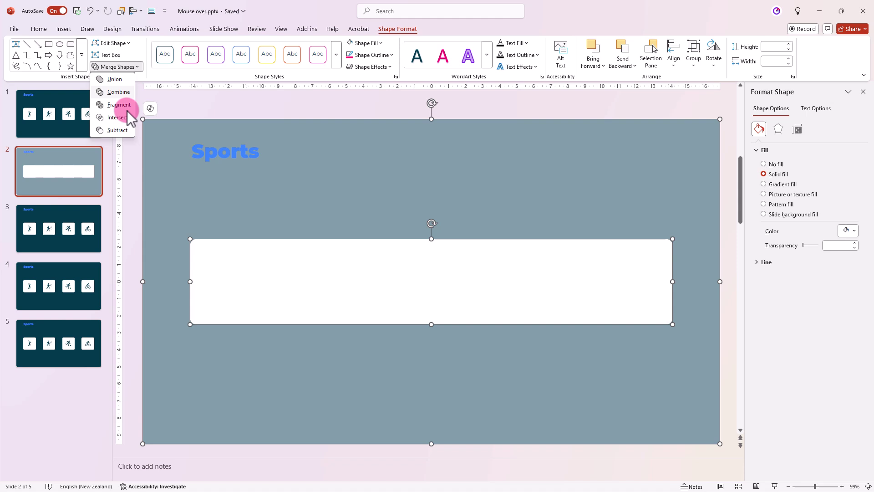
{"action": "left_click", "coordinate": [117, 130]}
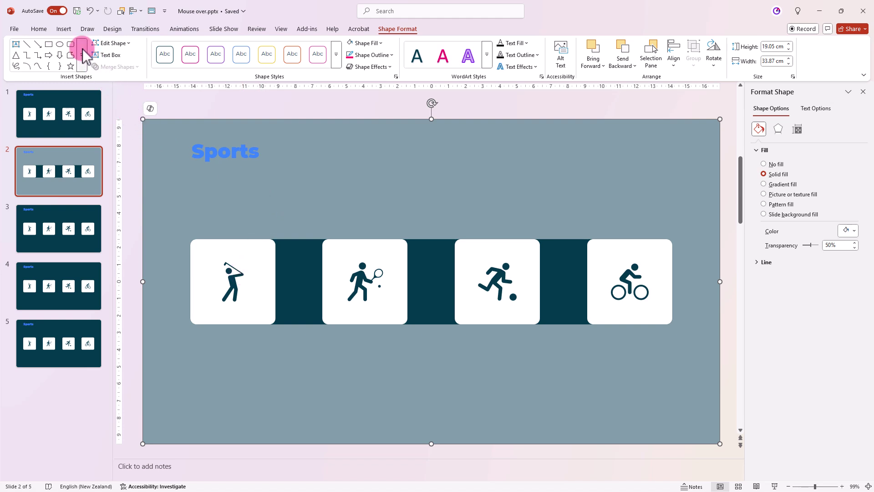
Give the overlay a Mouse Over hyperlink to Slide 1 and fill it dark teal
{"action": "left_click", "coordinate": [65, 30]}
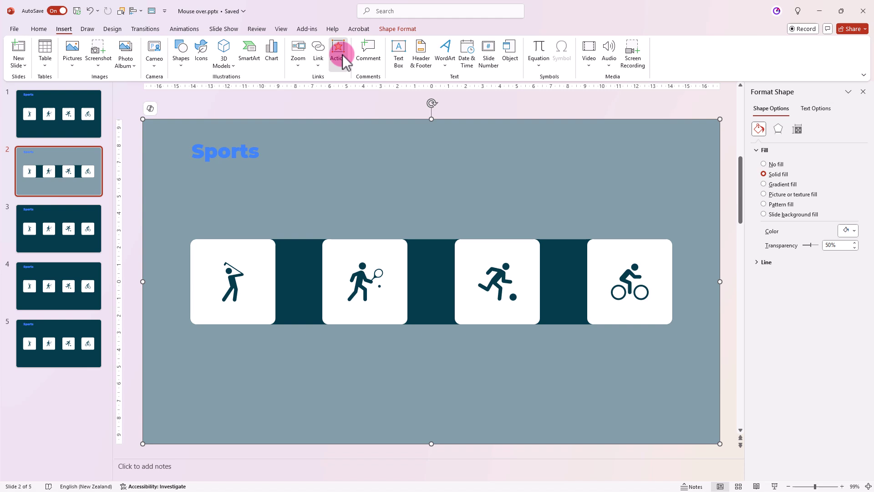
{"action": "left_click", "coordinate": [340, 53]}
{"action": "left_click", "coordinate": [411, 177]}
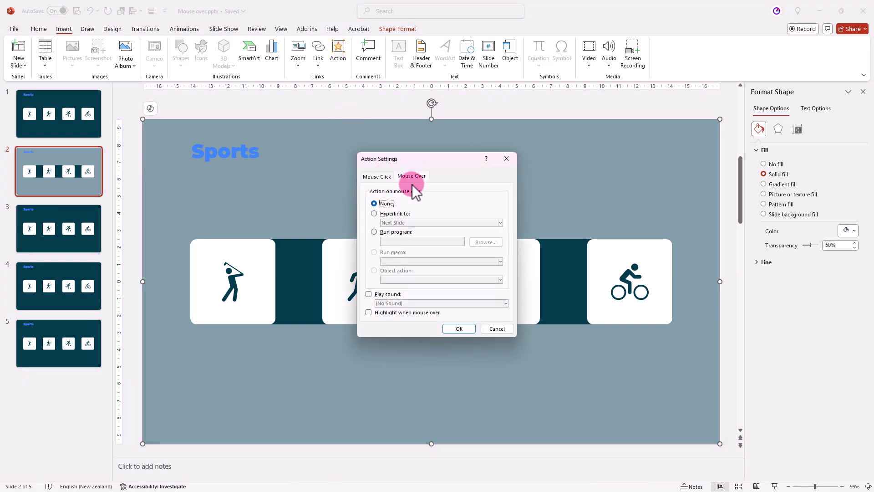
{"action": "left_click", "coordinate": [376, 216]}
{"action": "left_click", "coordinate": [407, 222]}
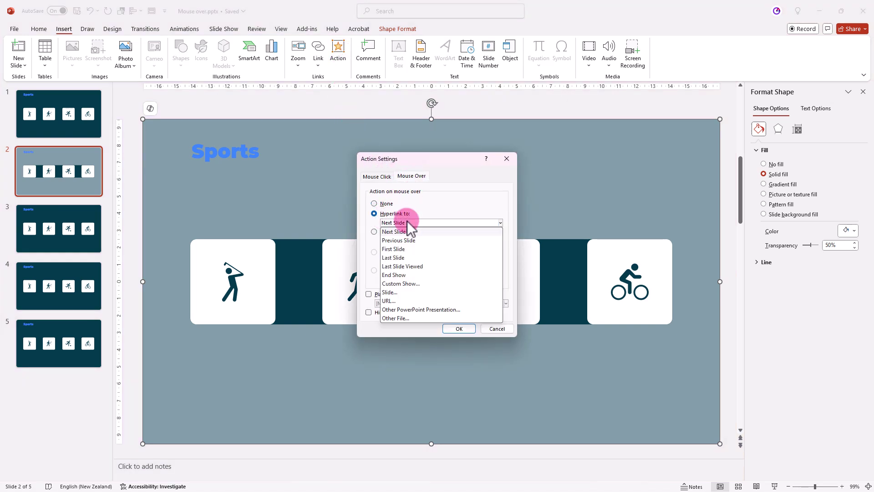
{"action": "left_click", "coordinate": [414, 292]}
{"action": "left_click", "coordinate": [372, 204]}
{"action": "left_click", "coordinate": [480, 299]}
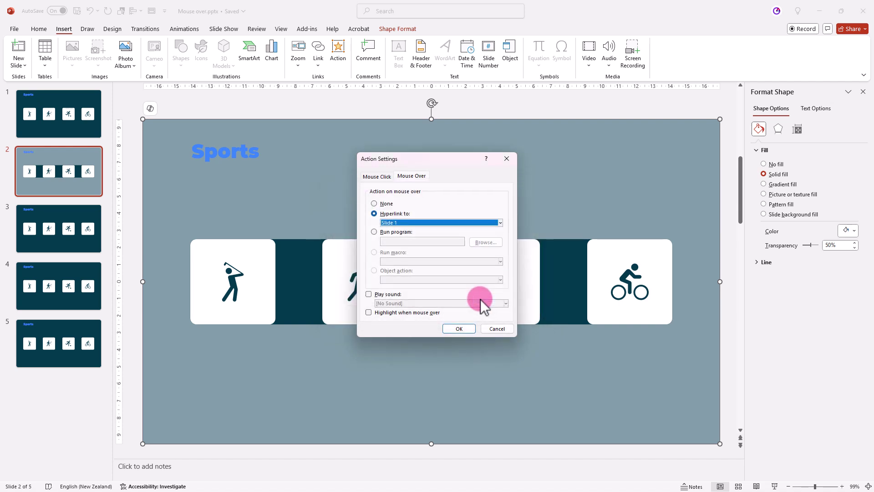
{"action": "left_click", "coordinate": [459, 329]}
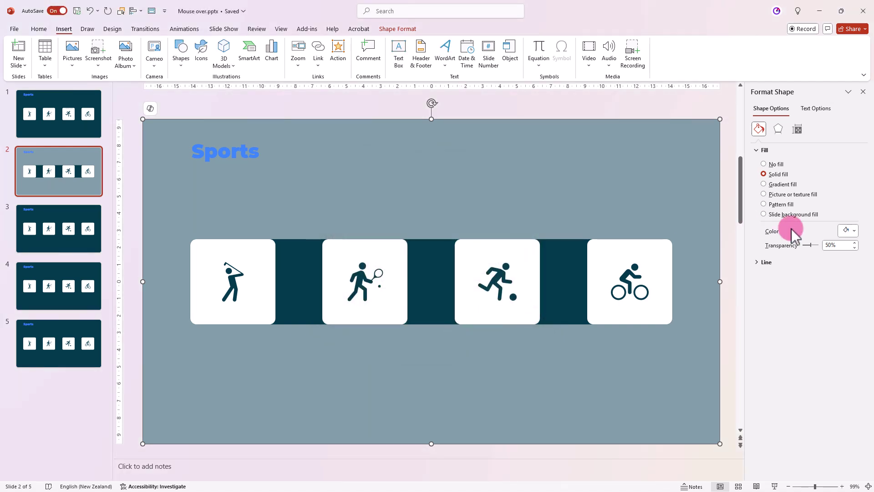
{"action": "left_click", "coordinate": [849, 231]}
{"action": "left_click", "coordinate": [766, 275]}
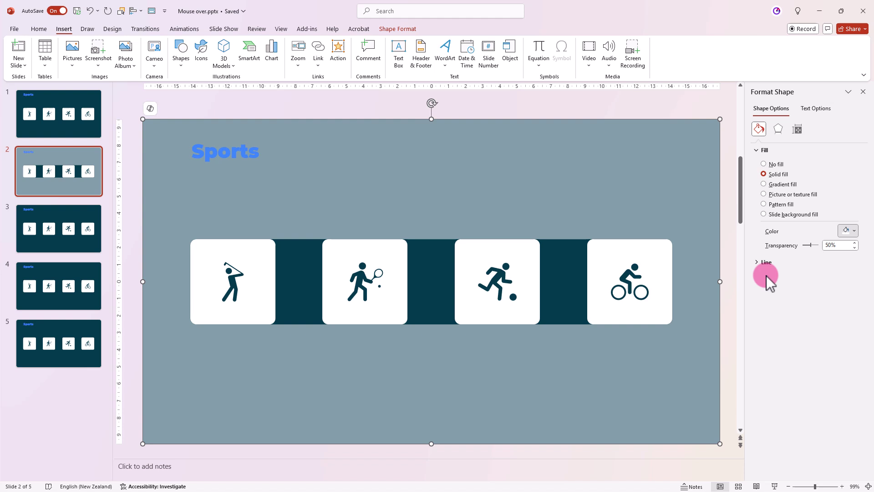
Copy the teal overlay, paste it onto slide 3 and send it to the back
{"action": "key", "text": "ctrl+c"}
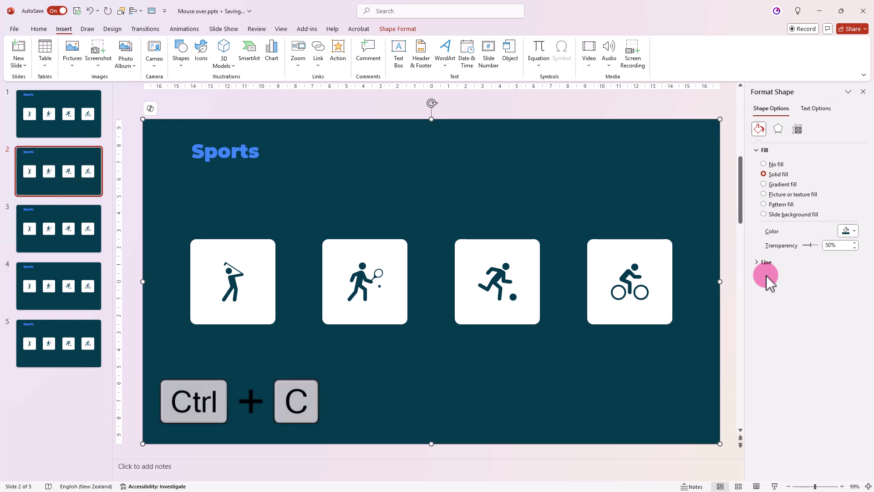
{"action": "key", "text": "ctrl+v"}
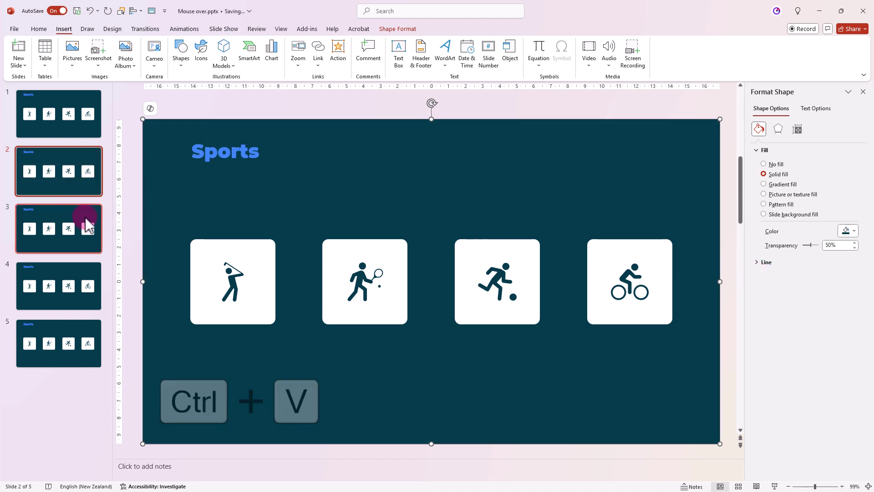
{"action": "left_click", "coordinate": [86, 218]}
{"action": "key", "text": "ctrl+v"}
{"action": "right_click", "coordinate": [331, 191]}
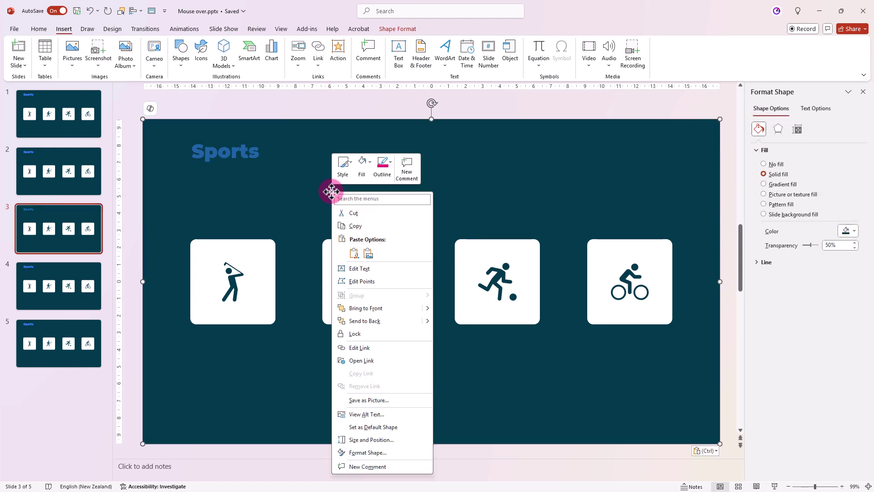
{"action": "left_click", "coordinate": [367, 321]}
Paste the overlay onto slides 4 and 5, sending each behind the sport icons
{"action": "key", "text": "Page_Down"}
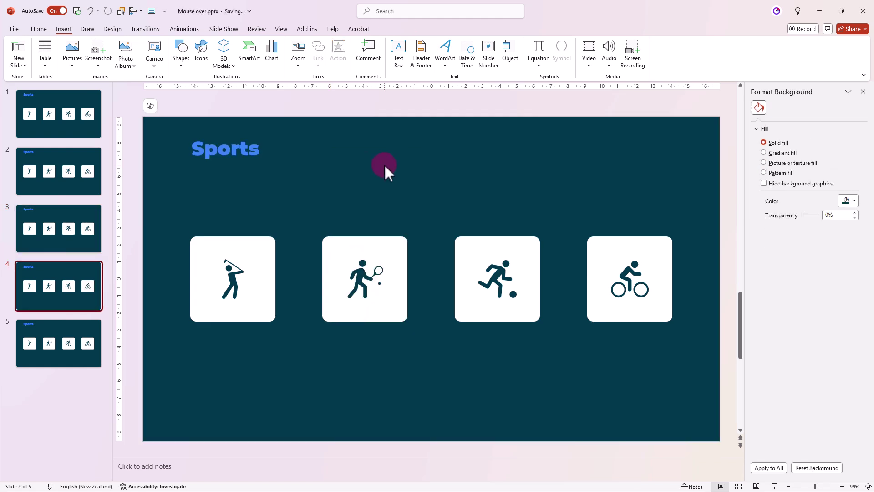
{"action": "key", "text": "ctrl+v"}
{"action": "right_click", "coordinate": [384, 163]}
{"action": "left_click", "coordinate": [412, 294]}
{"action": "left_click", "coordinate": [43, 335]}
{"action": "key", "text": "ctrl+v"}
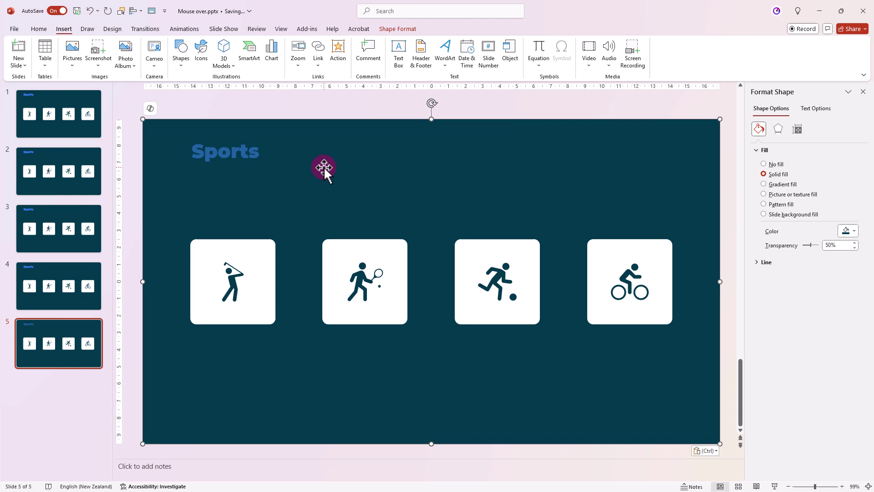
{"action": "right_click", "coordinate": [324, 166]}
{"action": "left_click", "coordinate": [351, 298]}
Back on slide 2, select the golf card and bring up its shape formatting tools
{"action": "left_click", "coordinate": [82, 188]}
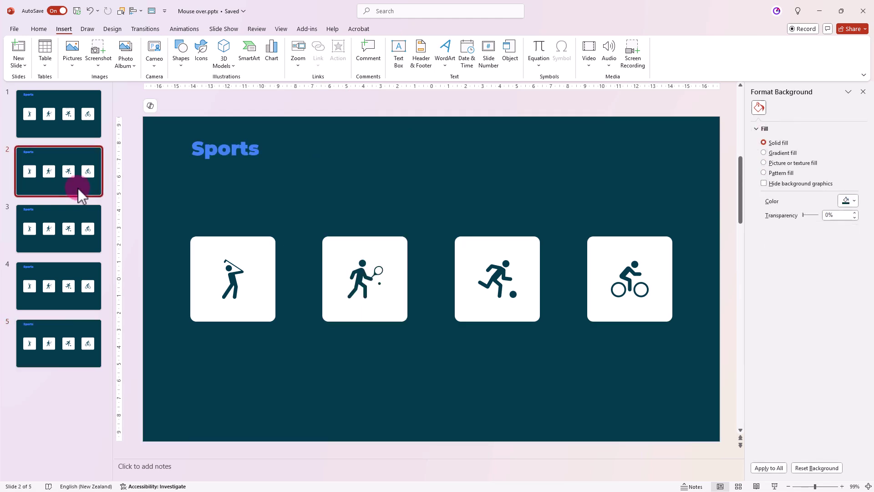
{"action": "left_click", "coordinate": [242, 241]}
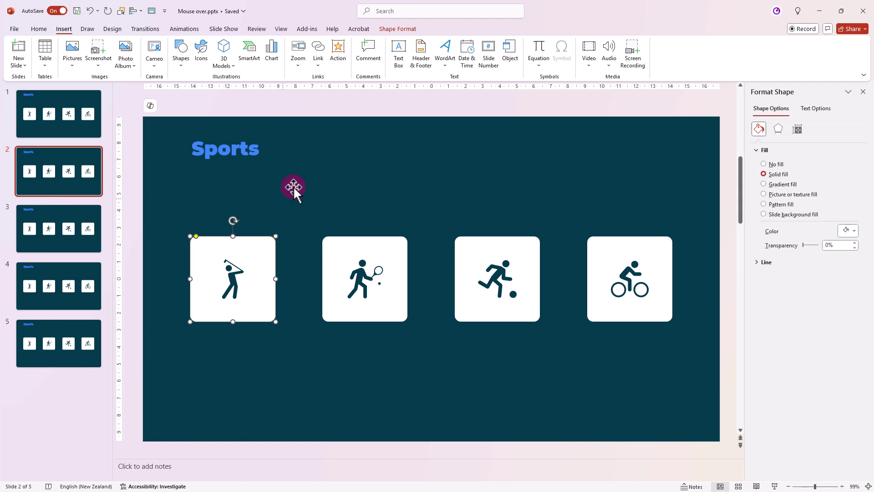
{"action": "left_click", "coordinate": [390, 30]}
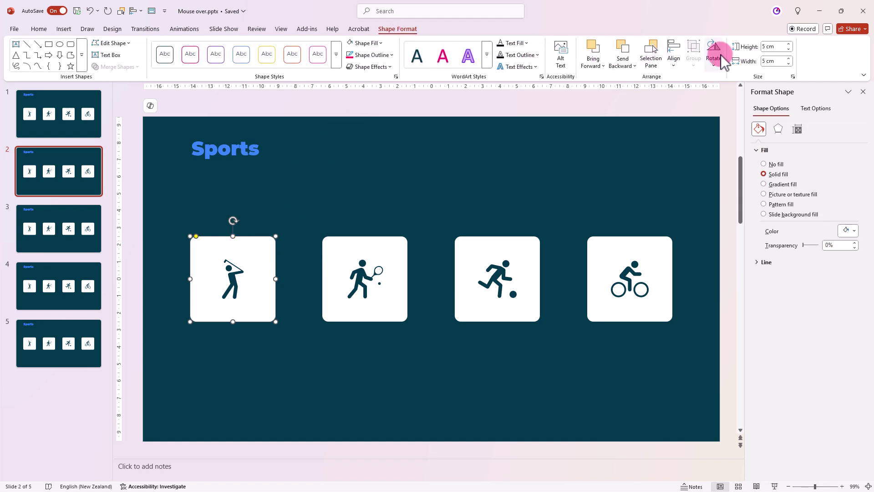
Resize the golf card to 8 × 8 cm, centre it higher, and move the golfer icon top-right
{"action": "left_click", "coordinate": [774, 48]}
{"action": "type", "text": "8"}
{"action": "key", "text": "Tab"}
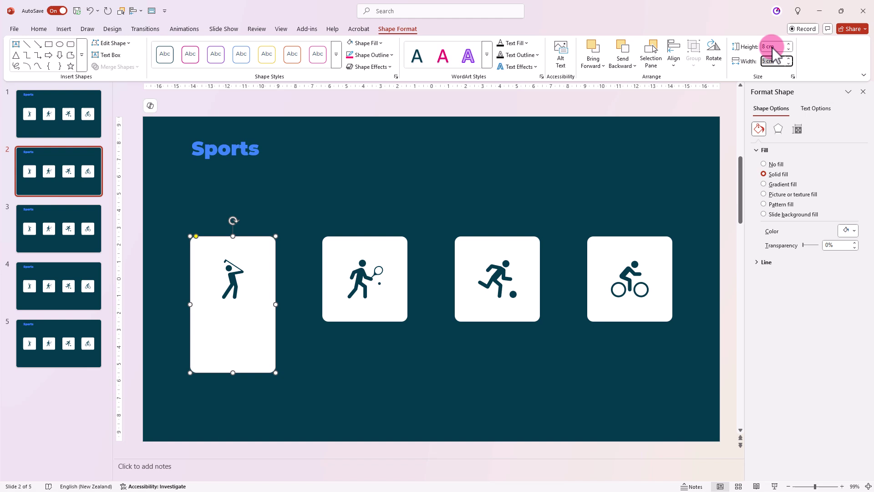
{"action": "type", "text": "8"}
{"action": "key", "text": "Return"}
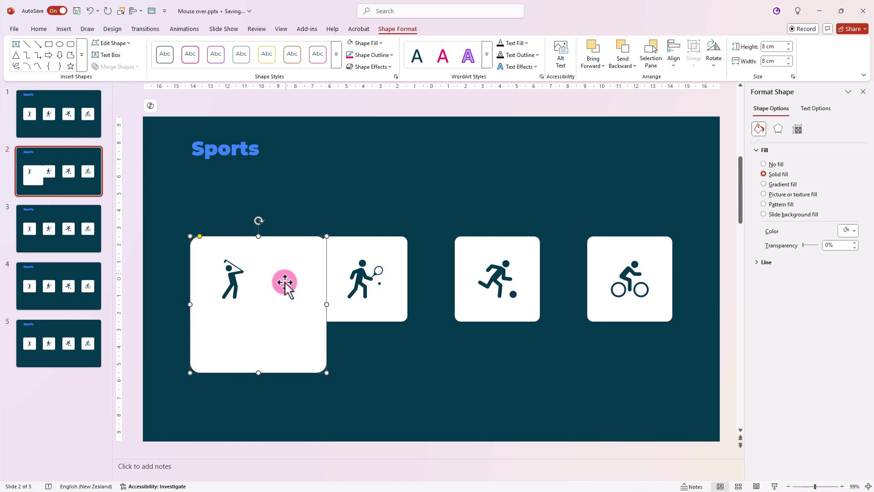
{"action": "left_click_drag", "start_coordinate": [283, 307], "coordinate": [309, 228]}
{"action": "left_click", "coordinate": [231, 273]}
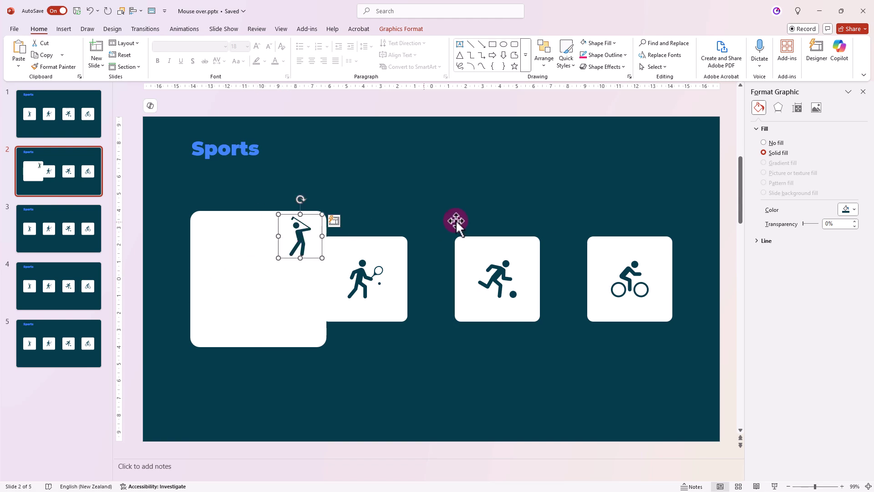
Colour the golfer icon and Sports title purple, then paste the Golf heading and description
{"action": "left_click", "coordinate": [851, 210]}
{"action": "left_click", "coordinate": [814, 257]}
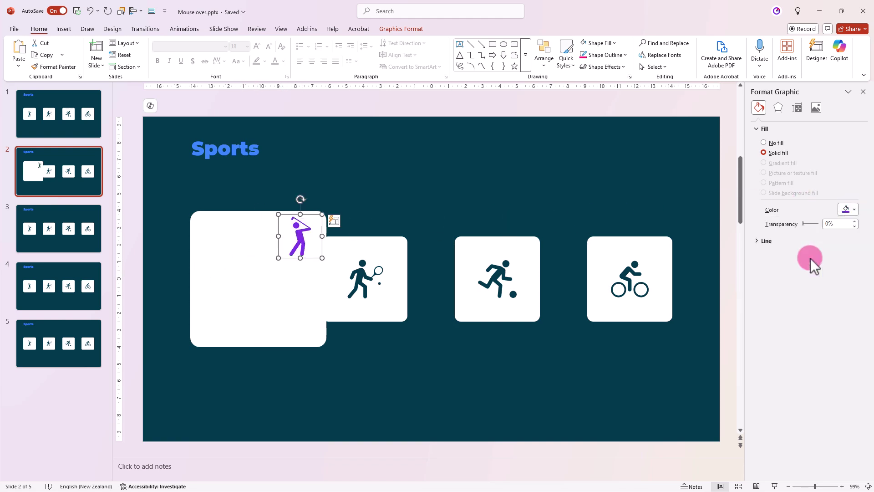
{"action": "left_click", "coordinate": [228, 150]}
{"action": "left_click", "coordinate": [236, 139]}
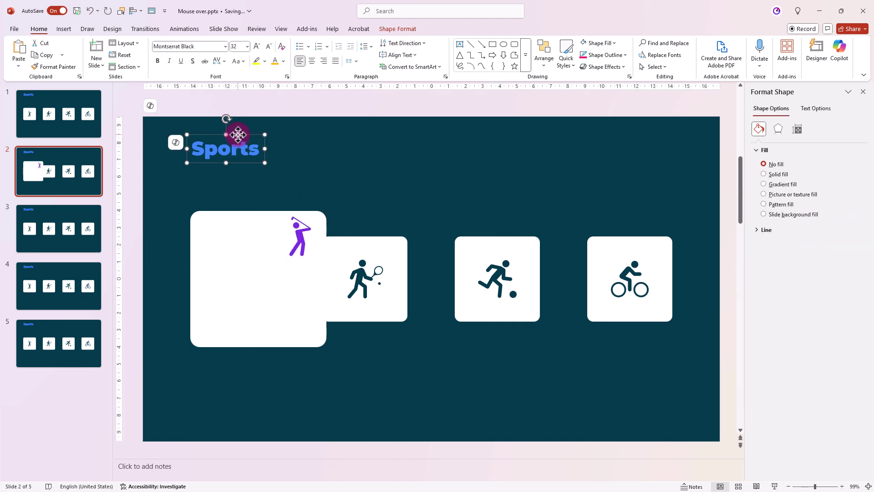
{"action": "left_click", "coordinate": [283, 61]}
{"action": "left_click", "coordinate": [340, 105]}
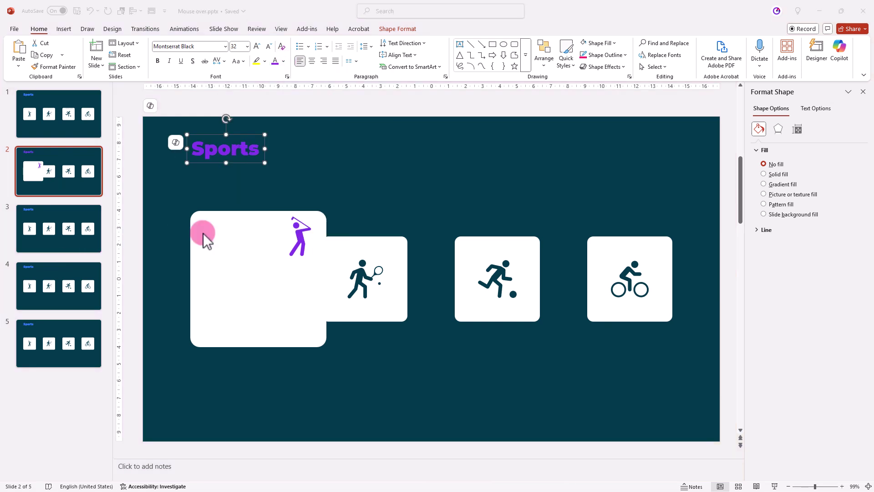
{"action": "left_click", "coordinate": [273, 220]}
{"action": "key", "text": "ctrl+v"}
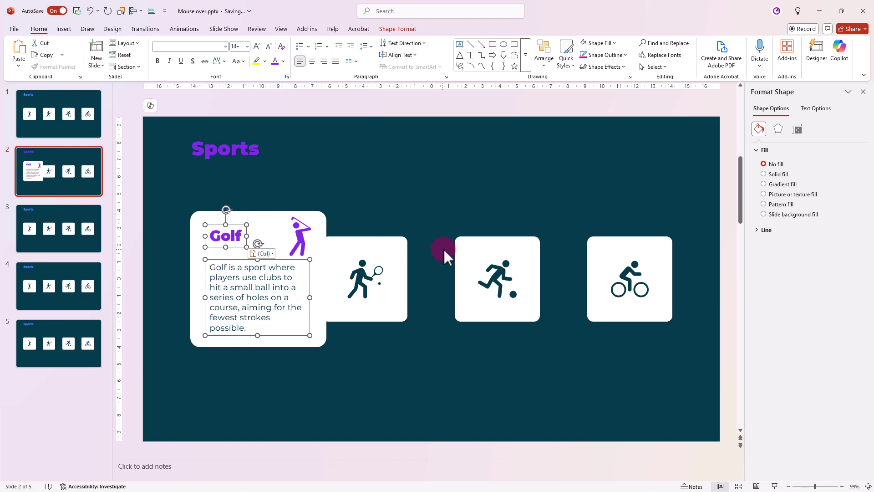
Group the tennis and soccer icons with their cards, then select the bicycle card
{"action": "left_click", "coordinate": [361, 285]}
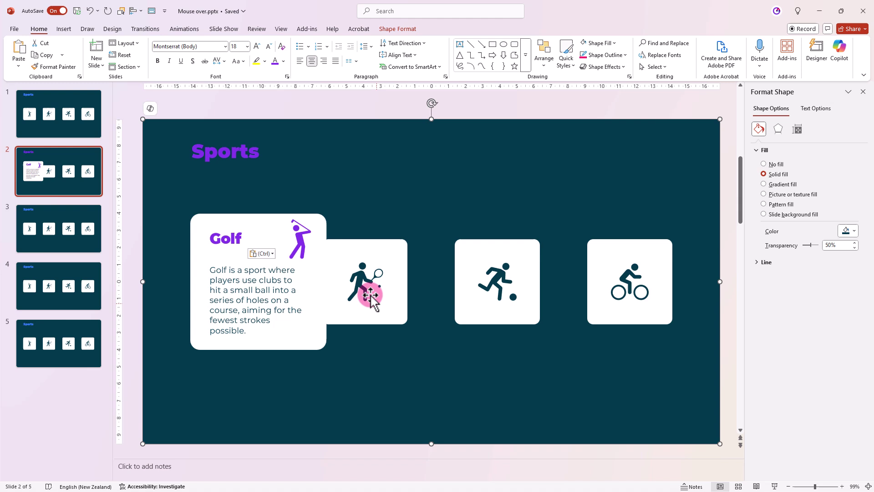
{"action": "left_click", "coordinate": [397, 277], "text": "shift"}
{"action": "key", "text": "ctrl+g"}
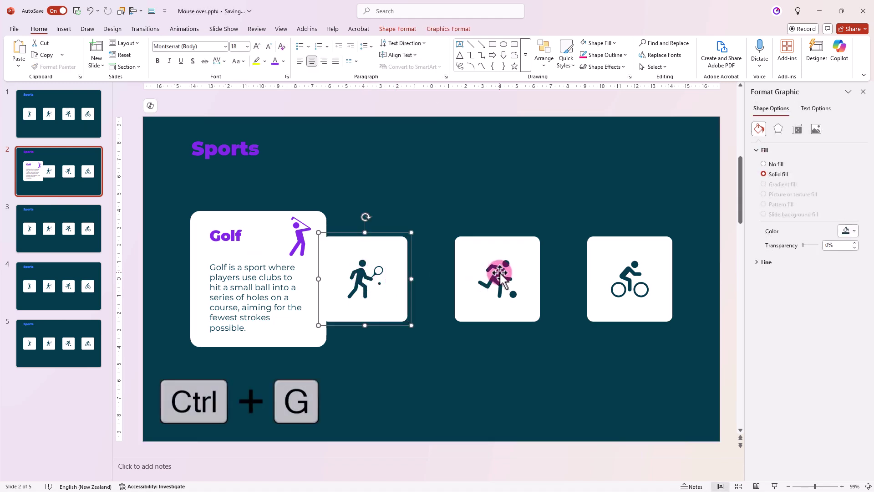
{"action": "left_click", "coordinate": [498, 272]}
{"action": "left_click", "coordinate": [489, 243], "text": "shift"}
{"action": "key", "text": "ctrl+g"}
{"action": "left_click", "coordinate": [611, 247]}
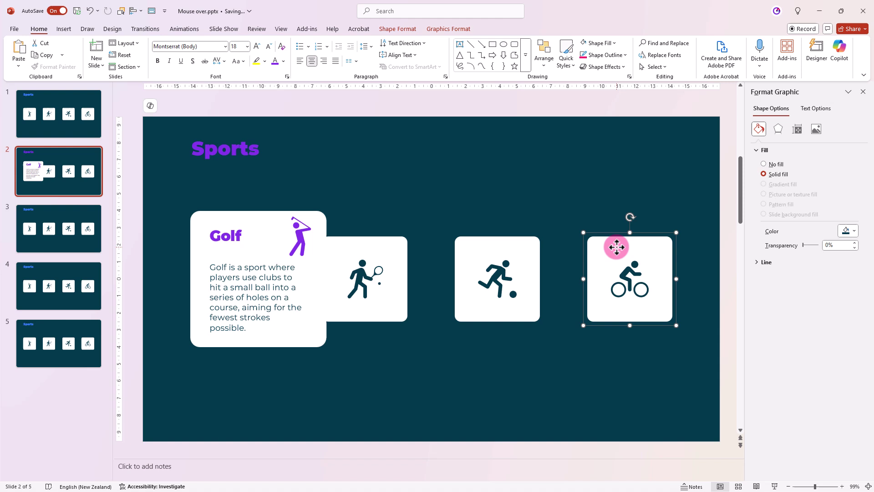
Select the Golf, tennis, soccer and cycling squares and distribute them horizontally relative to each other
{"action": "left_click", "coordinate": [255, 216]}
{"action": "left_click", "coordinate": [357, 242], "text": "shift"}
{"action": "left_click", "coordinate": [487, 244], "text": "shift"}
{"action": "left_click", "coordinate": [590, 248], "text": "shift"}
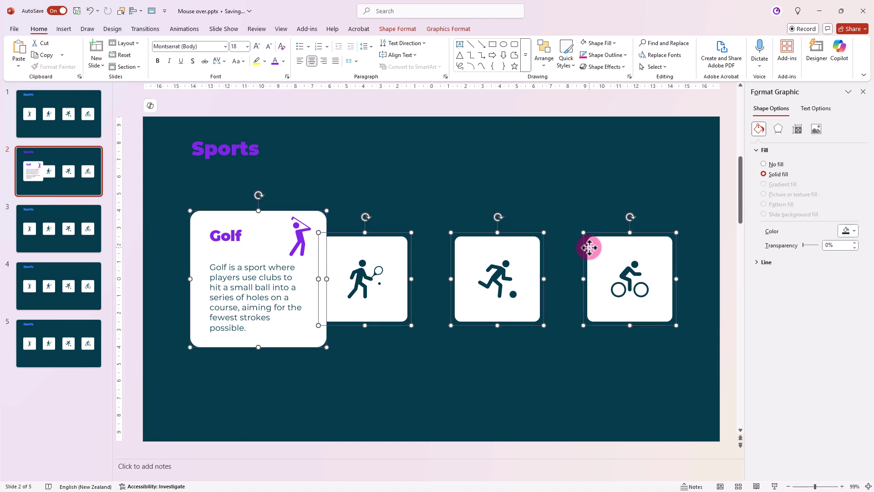
{"action": "left_click", "coordinate": [132, 11]}
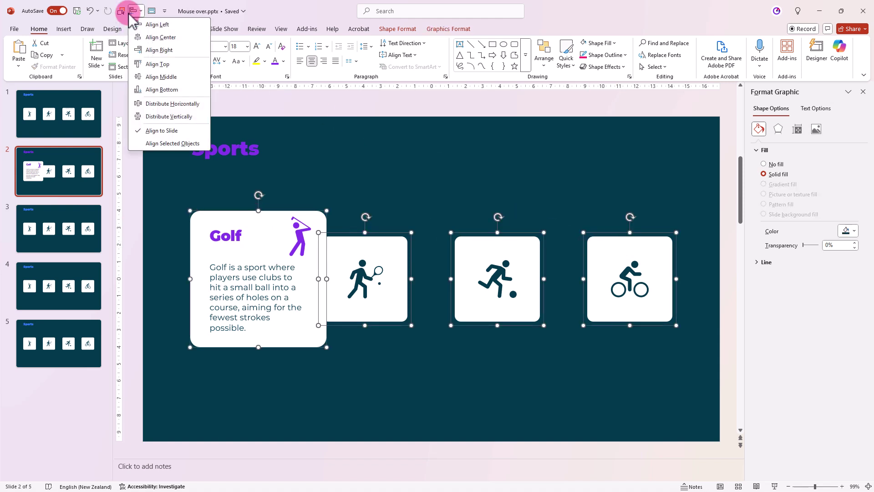
{"action": "left_click", "coordinate": [160, 143]}
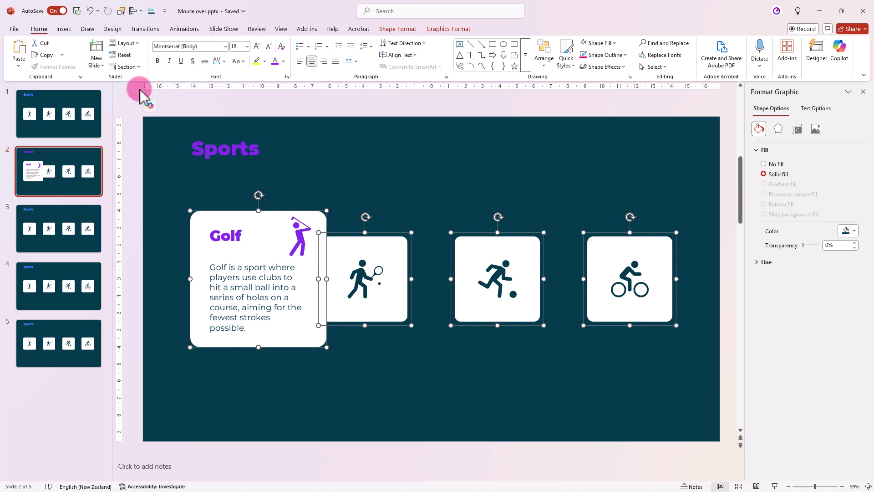
{"action": "left_click", "coordinate": [135, 12]}
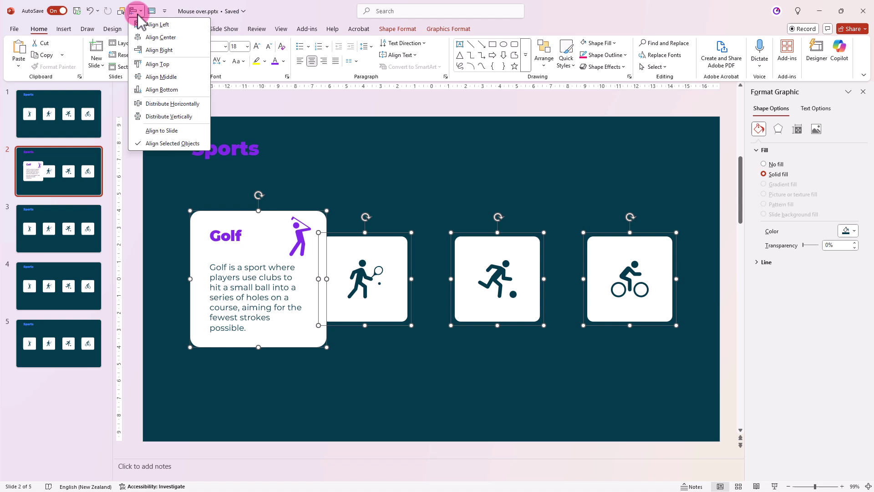
{"action": "left_click", "coordinate": [157, 105]}
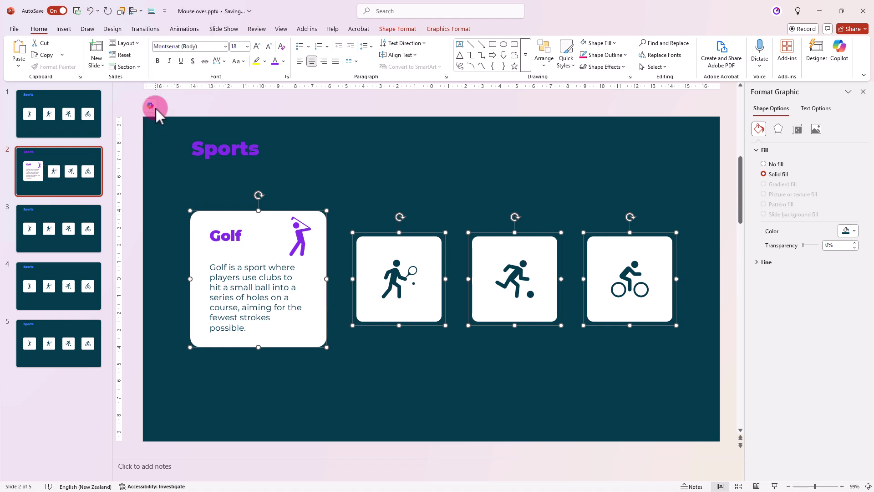
Apply a purple glow preset to the Golf card, sized 80 pt at 20% transparency
{"action": "left_click", "coordinate": [279, 127]}
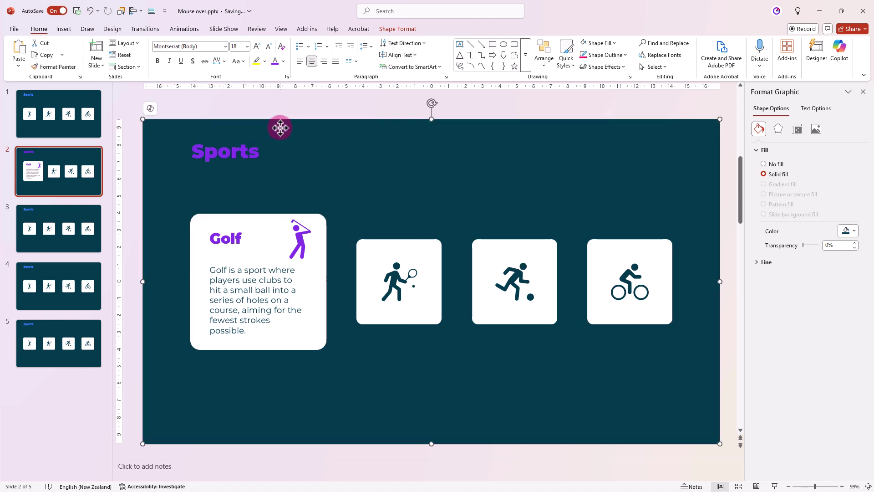
{"action": "left_click", "coordinate": [260, 219]}
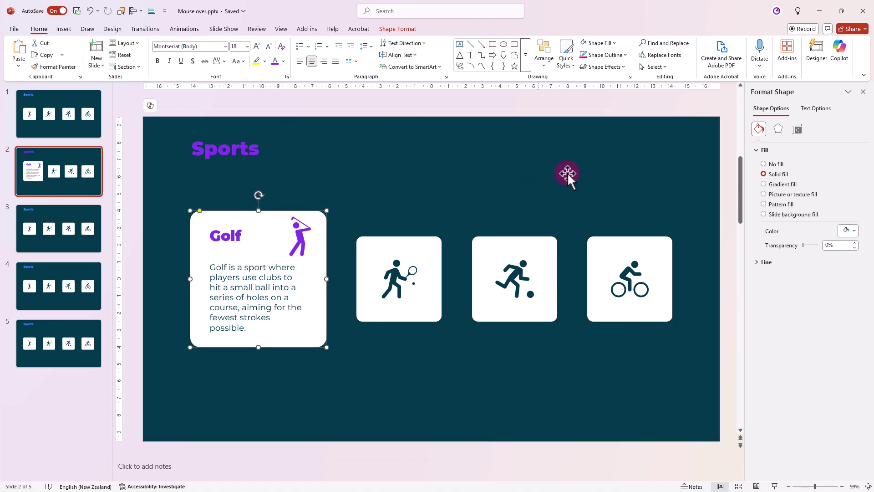
{"action": "left_click", "coordinate": [778, 130]}
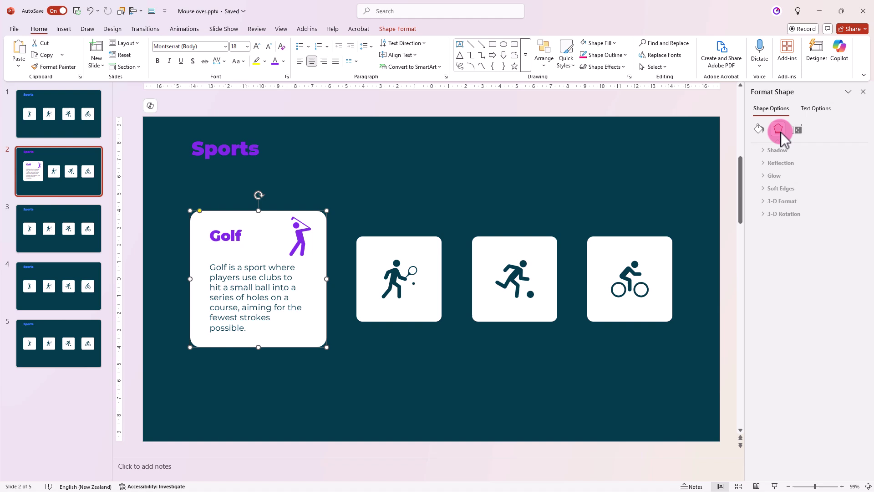
{"action": "left_click", "coordinate": [763, 175]}
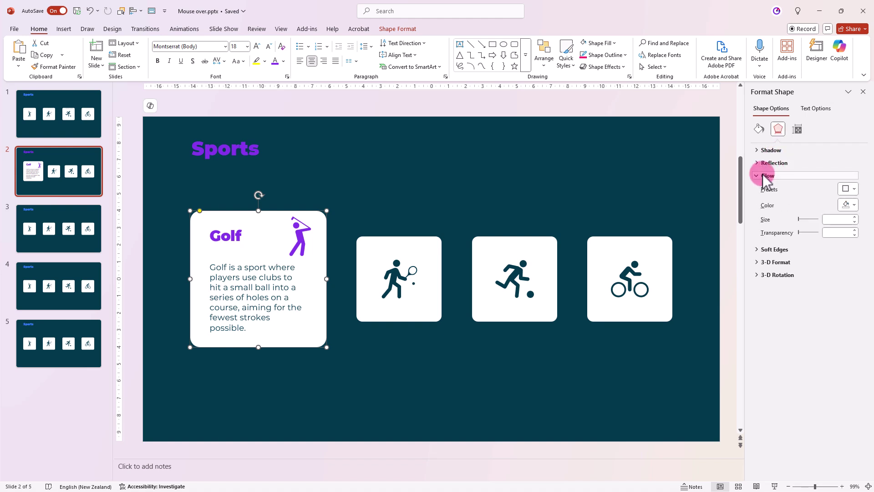
{"action": "left_click", "coordinate": [848, 189]}
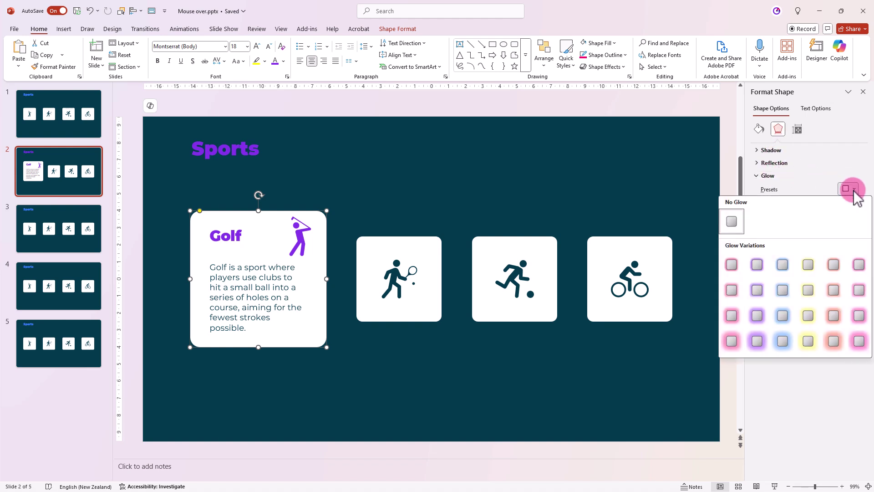
{"action": "left_click", "coordinate": [757, 341]}
{"action": "left_click", "coordinate": [843, 219]}
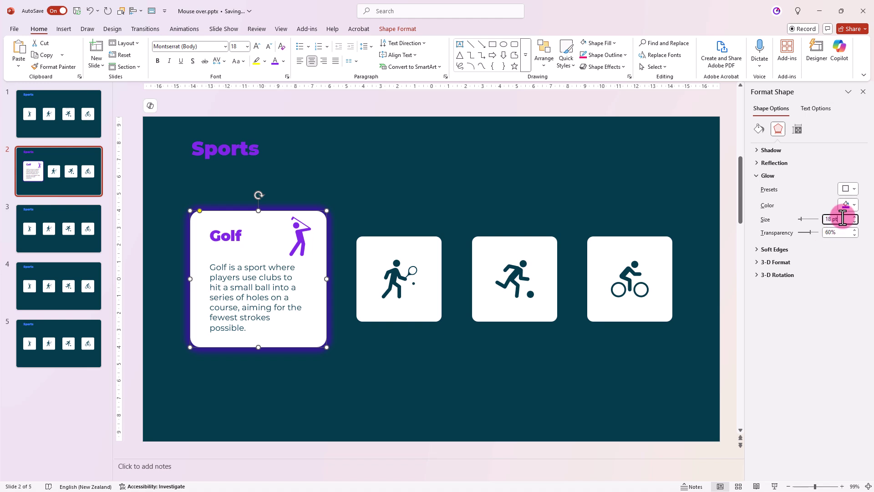
{"action": "left_click", "coordinate": [810, 219]}
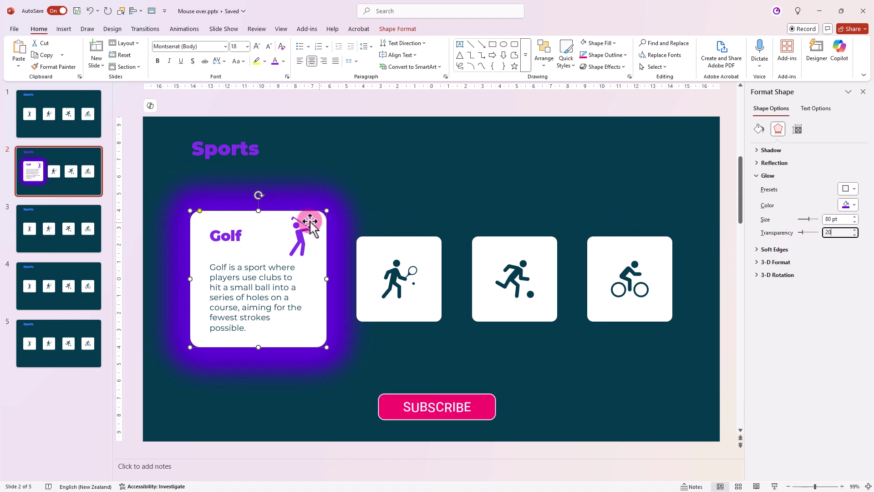
{"action": "left_click", "coordinate": [261, 218]}
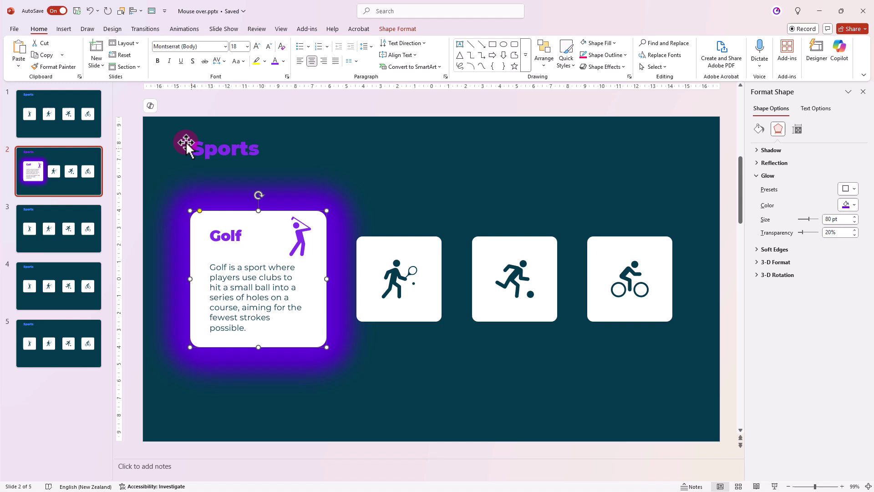
Set the Golf card's Mouse Over action to None
{"action": "left_click", "coordinate": [64, 29]}
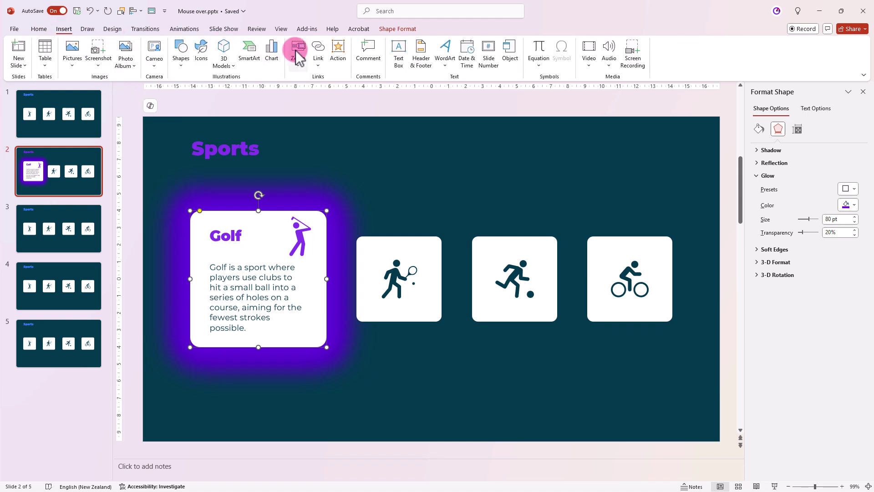
{"action": "left_click", "coordinate": [338, 51]}
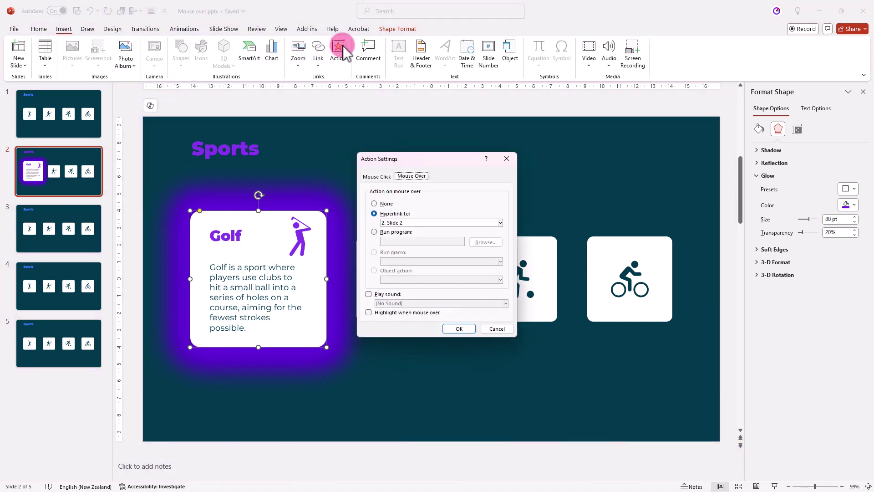
{"action": "left_click", "coordinate": [373, 203]}
{"action": "left_click", "coordinate": [455, 328]}
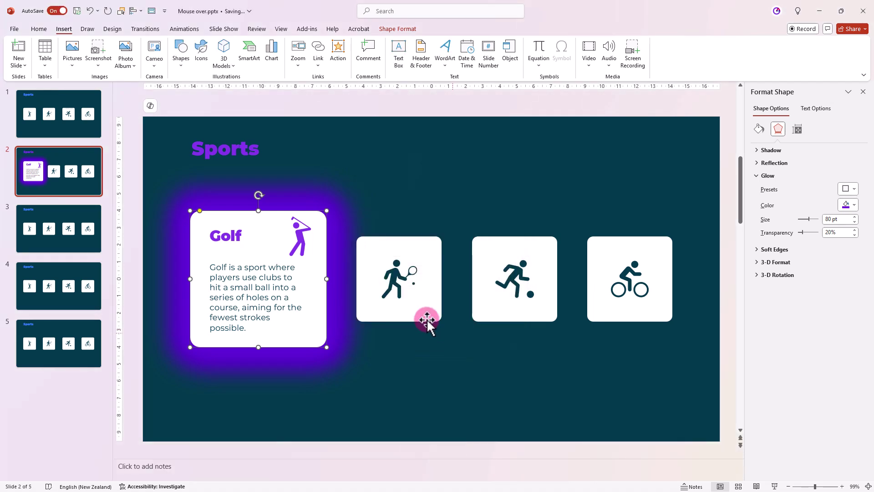
Ungroup the tennis icon square, then check the soccer and cycling squares
{"action": "left_click", "coordinate": [388, 299]}
{"action": "key", "text": "ctrl+shift+g"}
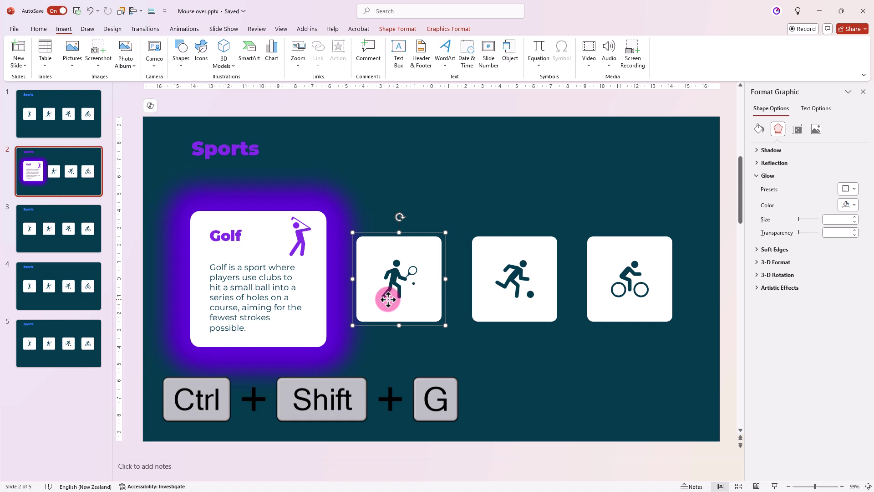
{"action": "left_click", "coordinate": [387, 299]}
{"action": "left_click", "coordinate": [498, 302]}
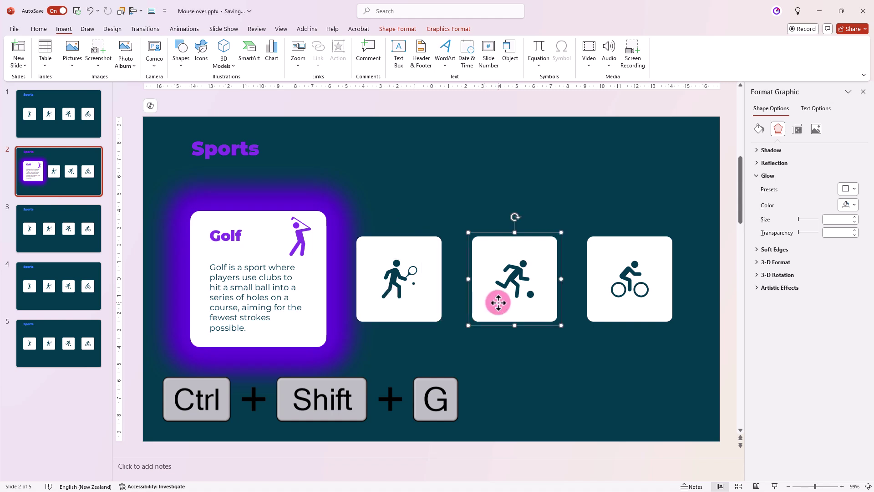
{"action": "left_click", "coordinate": [626, 276]}
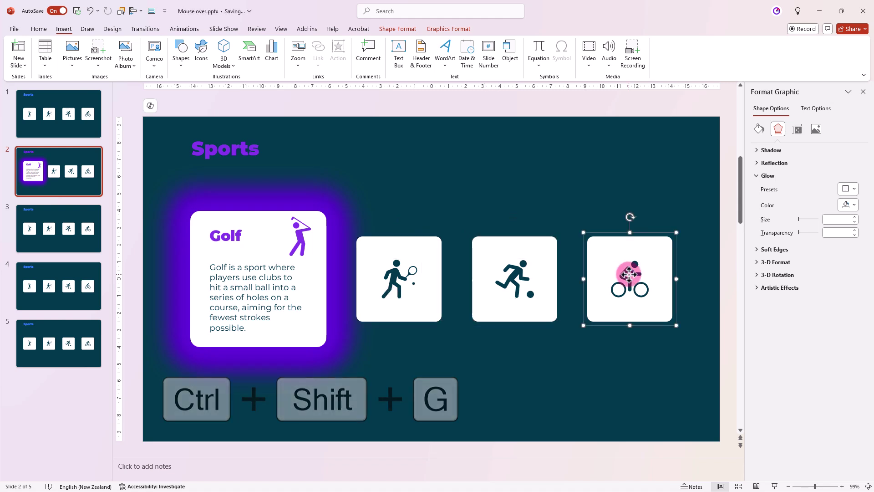
Apply a Morph transition with 0.5-second duration to all five slides
{"action": "left_click", "coordinate": [629, 274]}
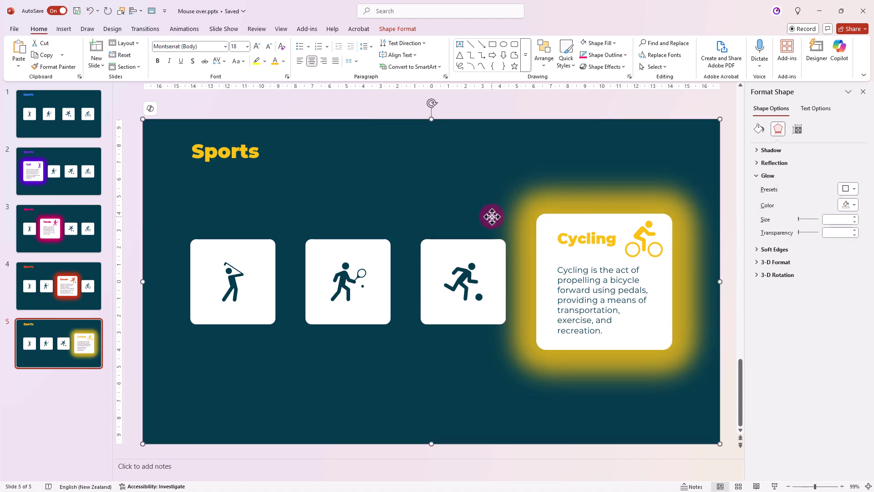
{"action": "left_click", "coordinate": [66, 172]}
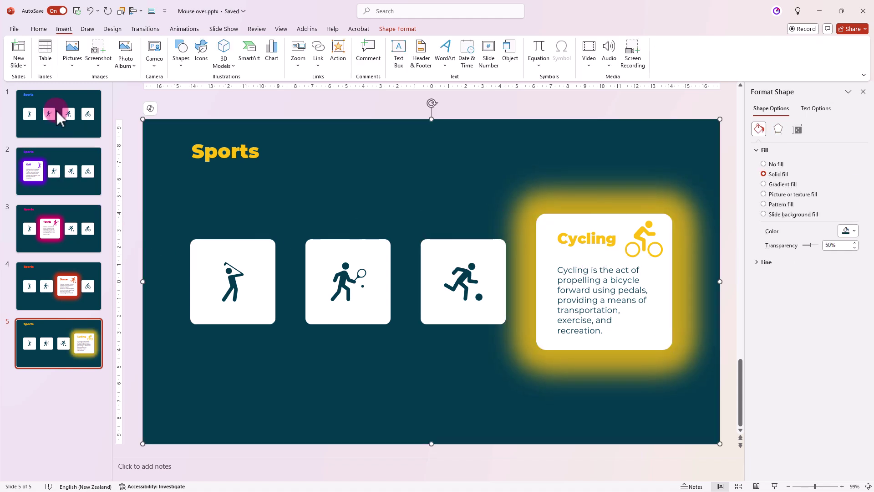
{"action": "left_click", "coordinate": [56, 109], "text": "shift"}
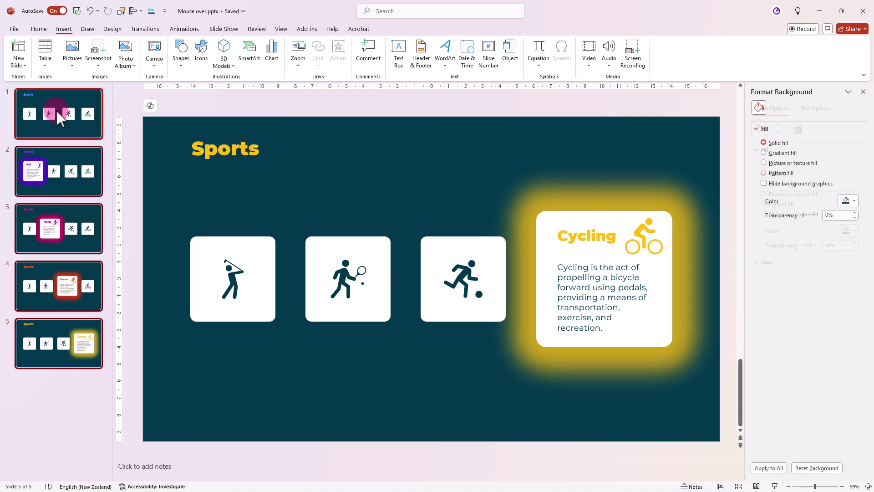
{"action": "left_click", "coordinate": [143, 31]}
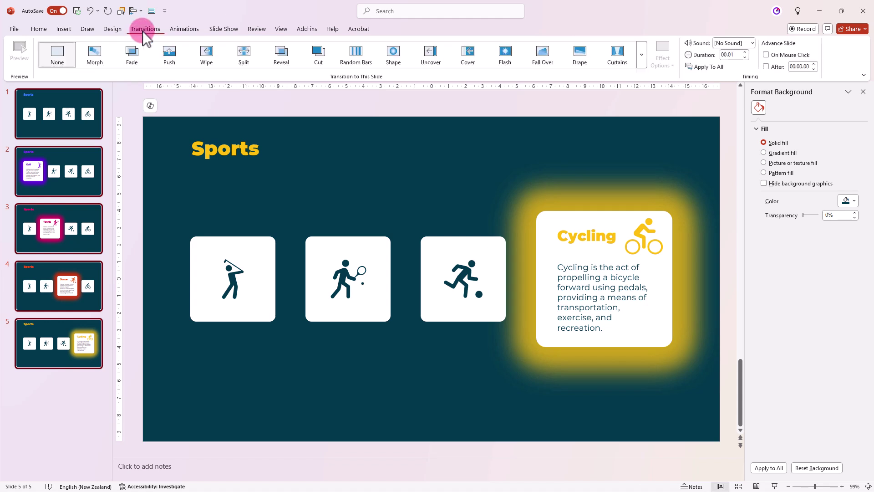
{"action": "left_click", "coordinate": [97, 59]}
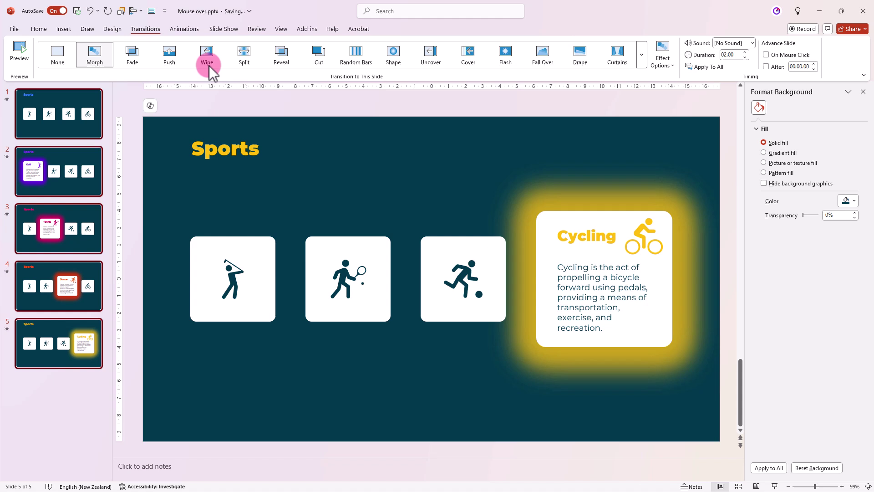
{"action": "left_click", "coordinate": [730, 54]}
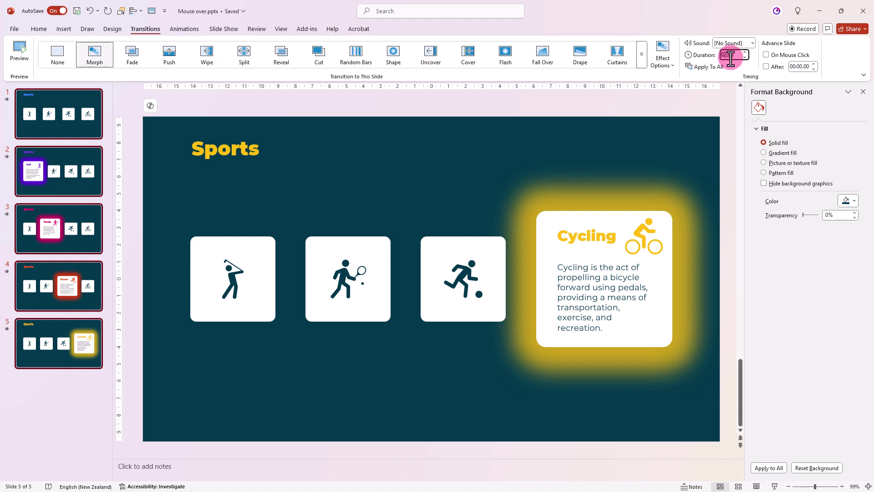
{"action": "type", "text": "0.5"}
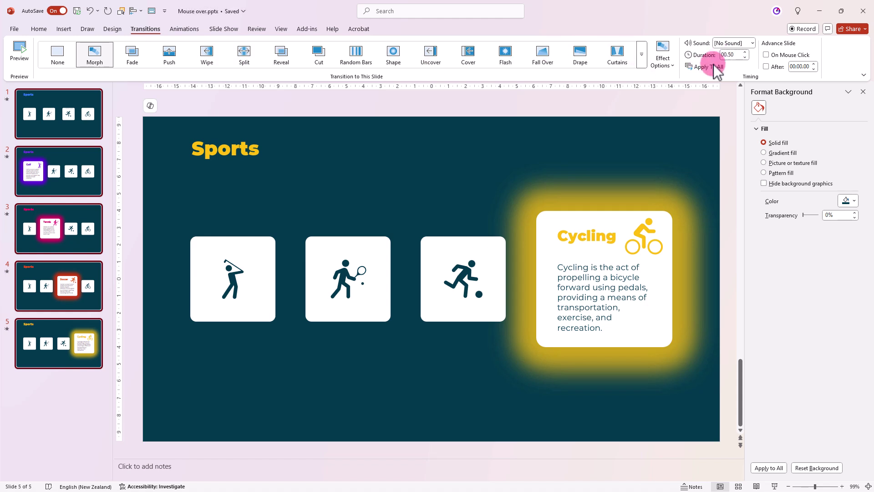
{"action": "left_click", "coordinate": [89, 132]}
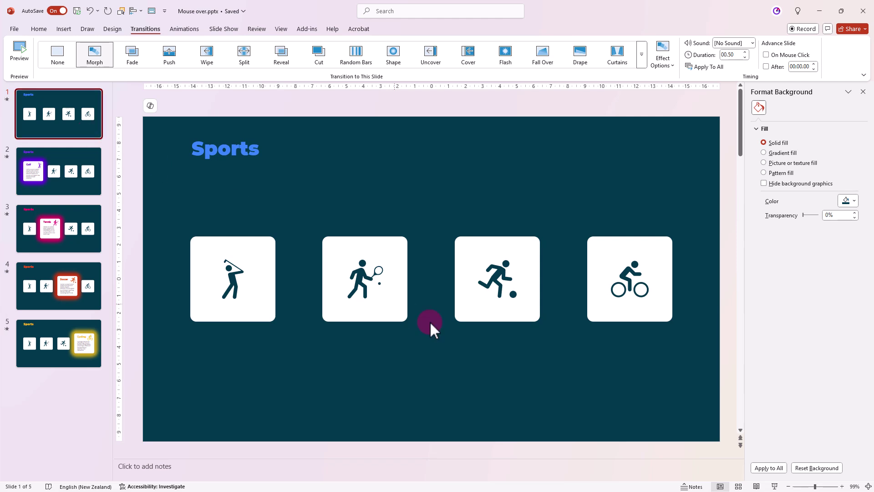